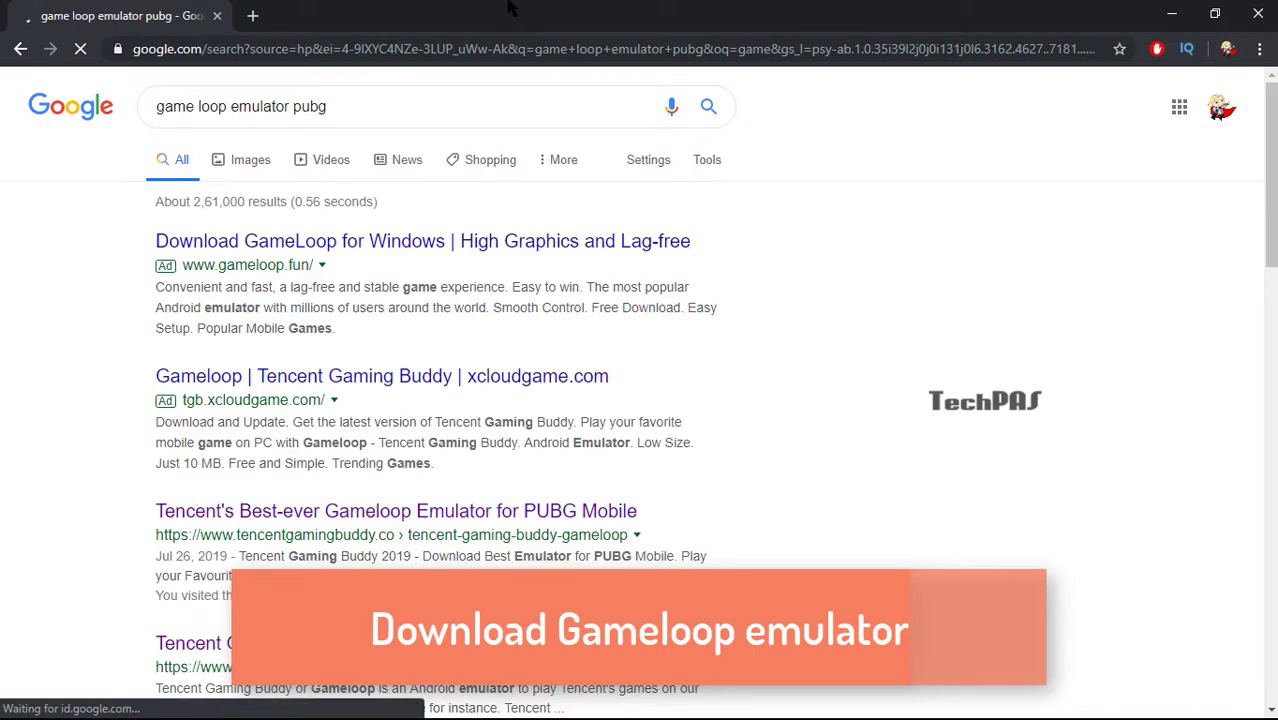
# Open the "Tencent's Best-ever Gameloop Emulator for PUBG Mobile" search result and download the Game Loop English version
pyautogui.scroll(-1, 34, 365)
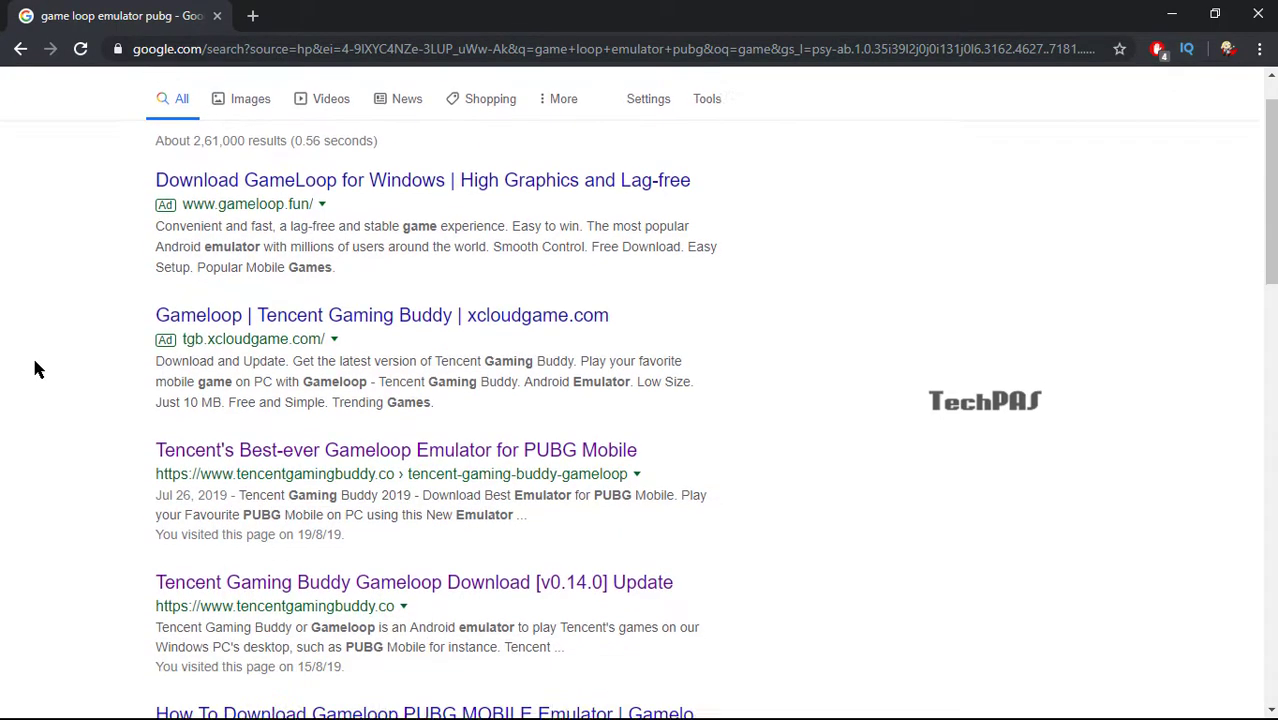
pyautogui.click(320, 422)
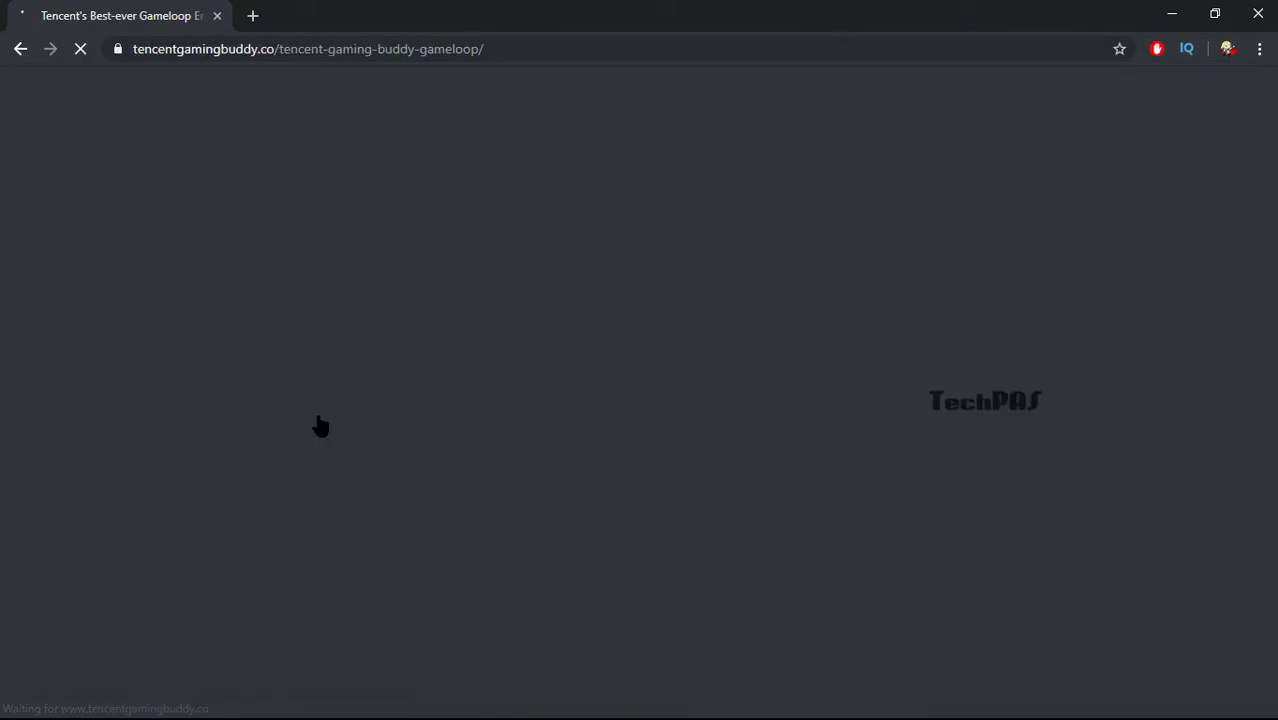
pyautogui.scroll(-5, 2, 405)
pyautogui.scroll(-15, 2, 405)
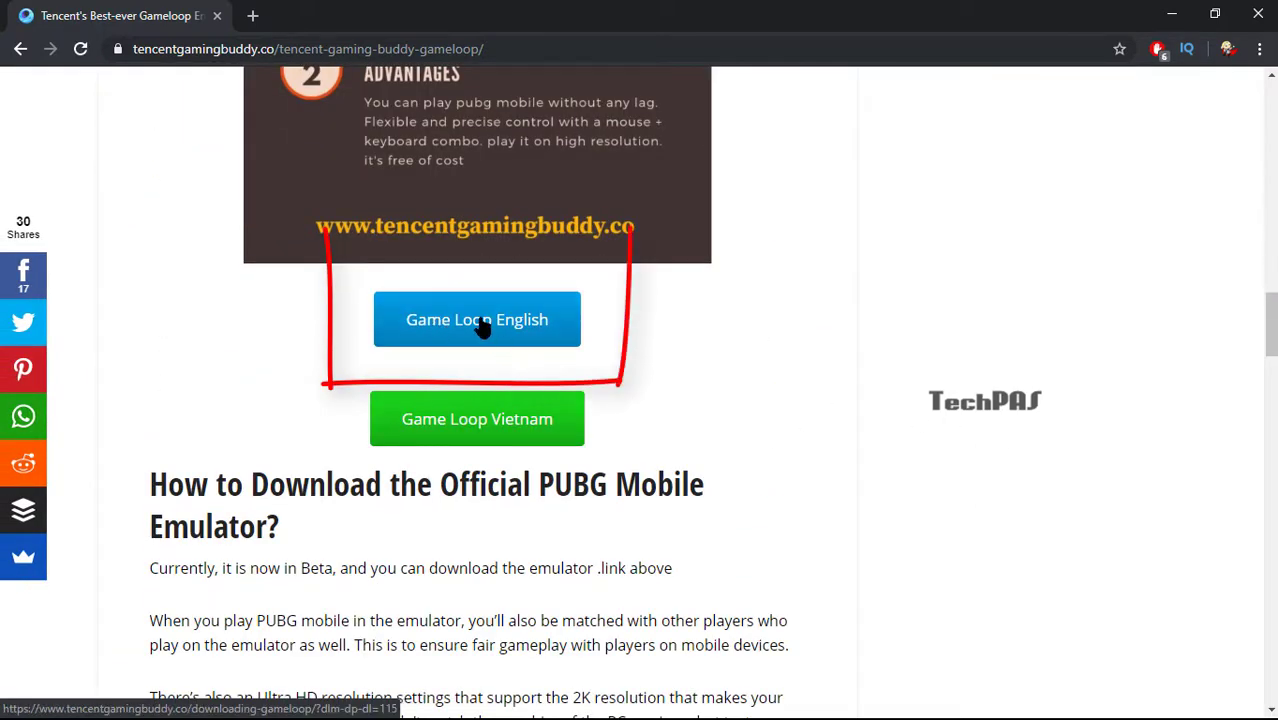
pyautogui.click(505, 325)
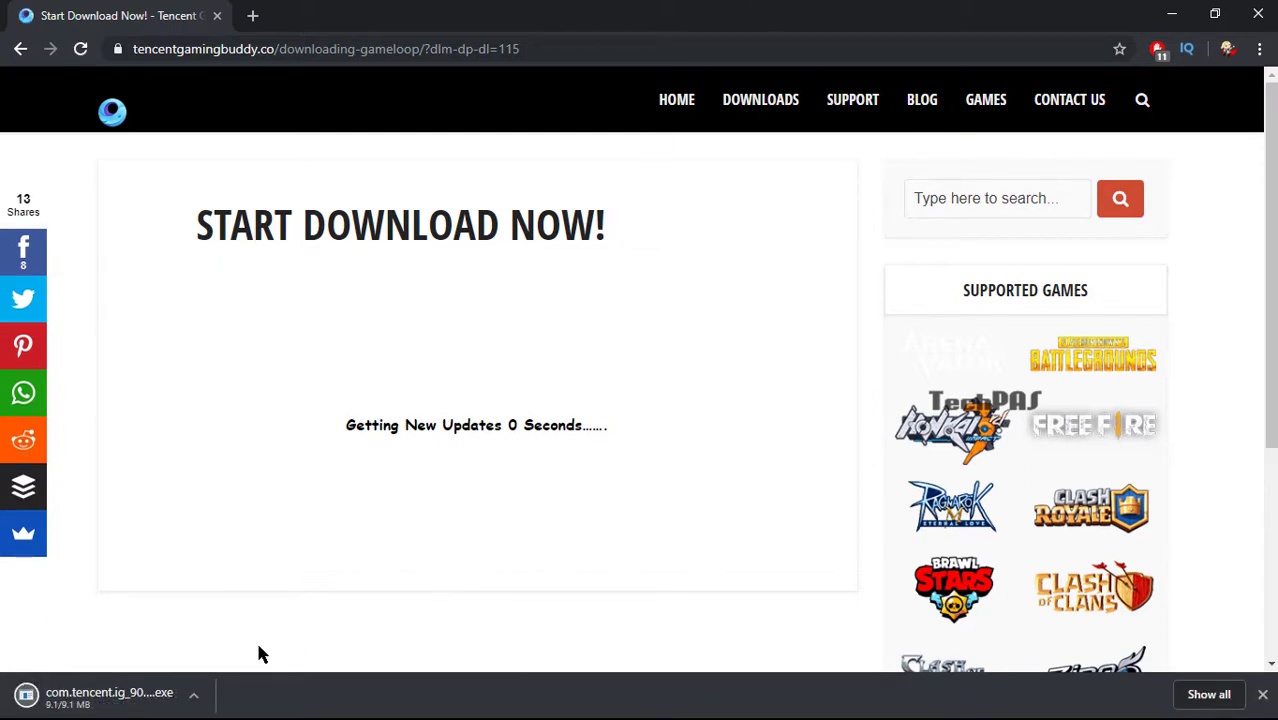
# Show the downloaded com.tencent.ig installer in its folder and run it, dismissing the file-creation error
pyautogui.click(193, 697)
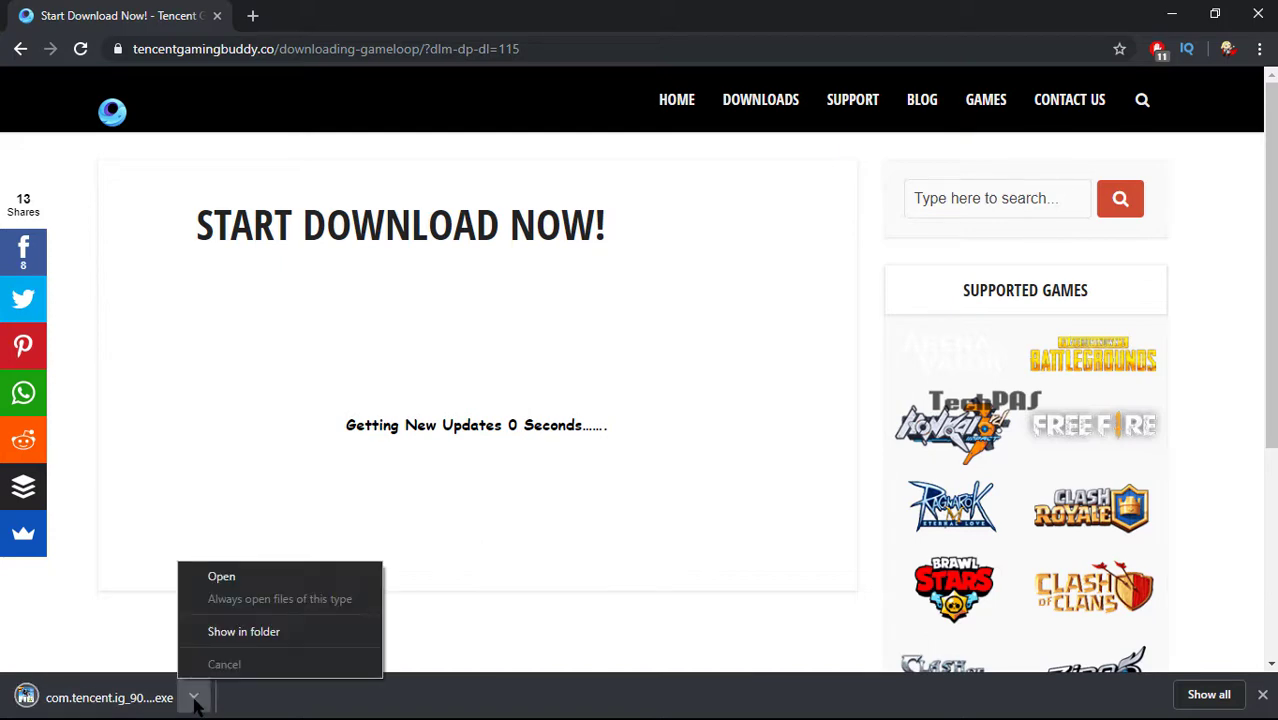
pyautogui.click(222, 632)
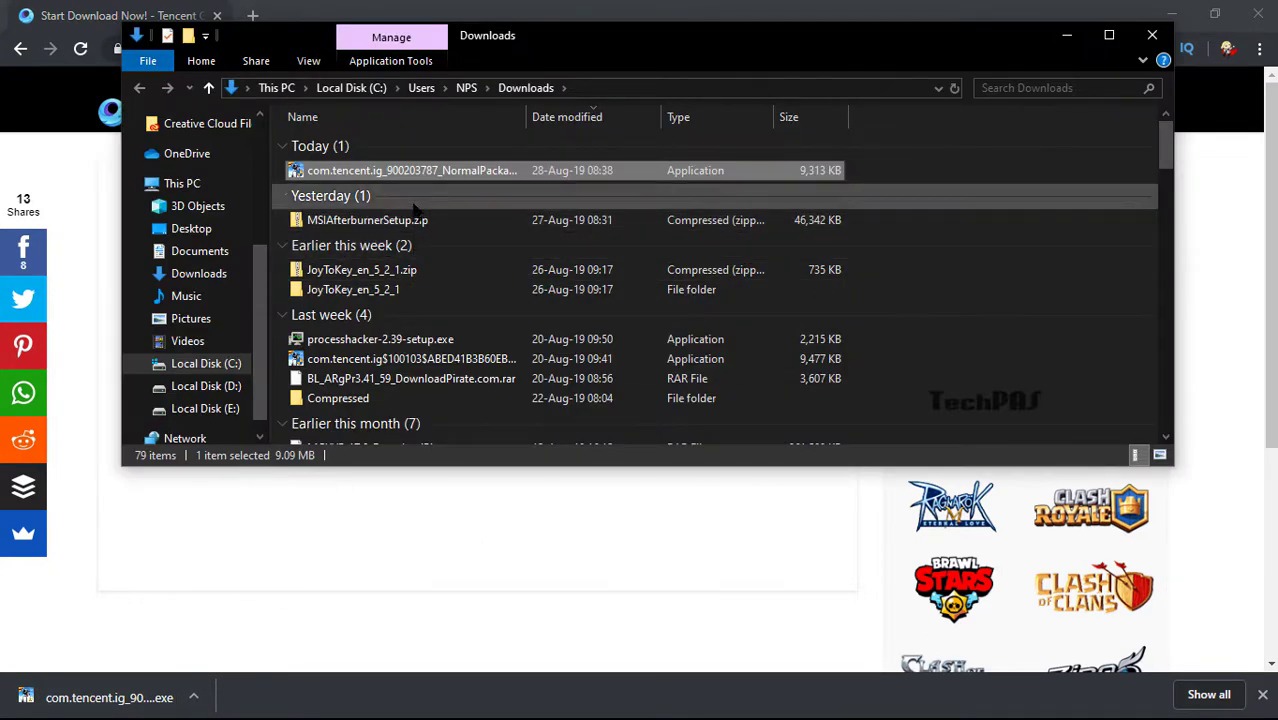
pyautogui.click(818, 8)
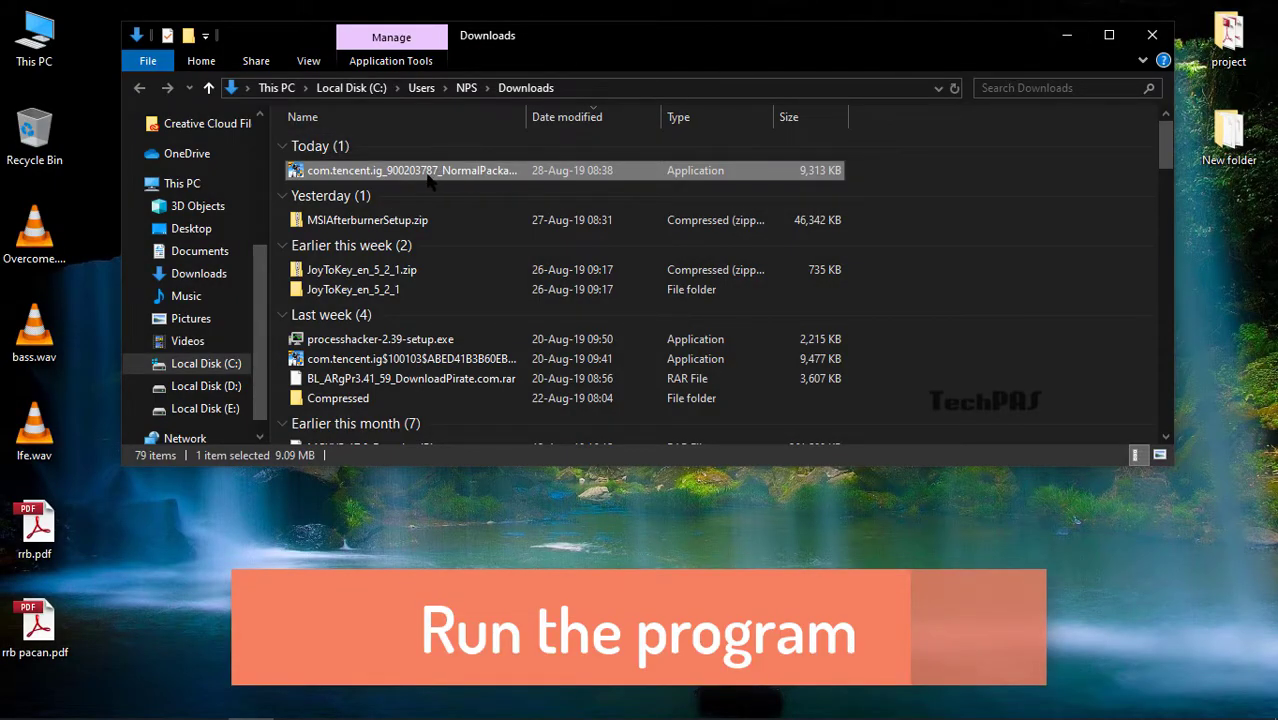
pyautogui.doubleClick(320, 175)
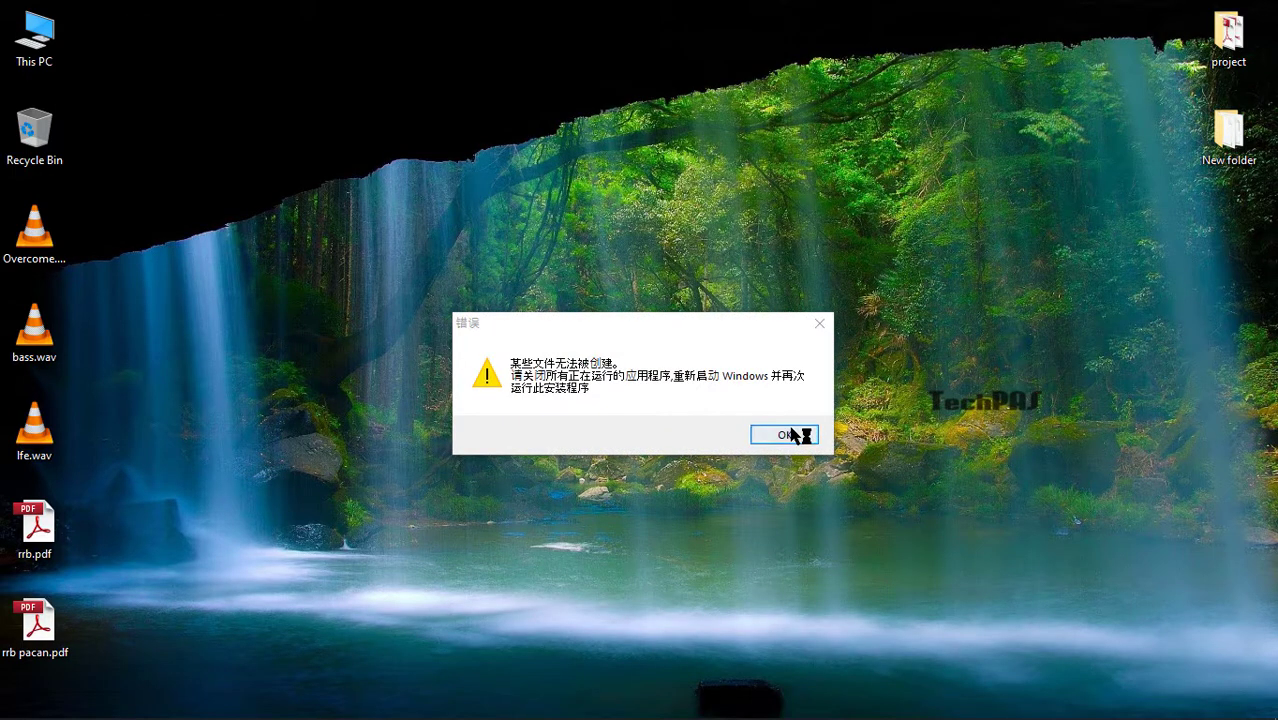
pyautogui.click(791, 432)
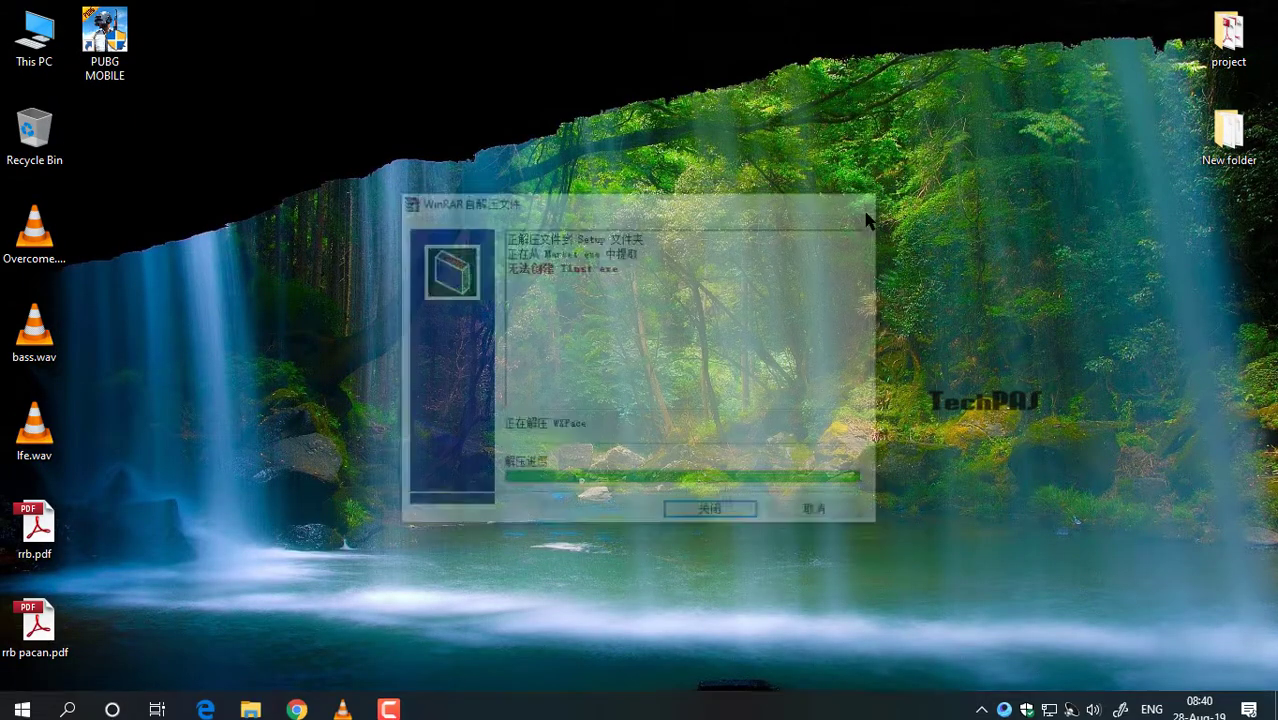
# Launch Gameloop from the recently added apps and cancel its PUBG MOBILE download
pyautogui.click(22, 701)
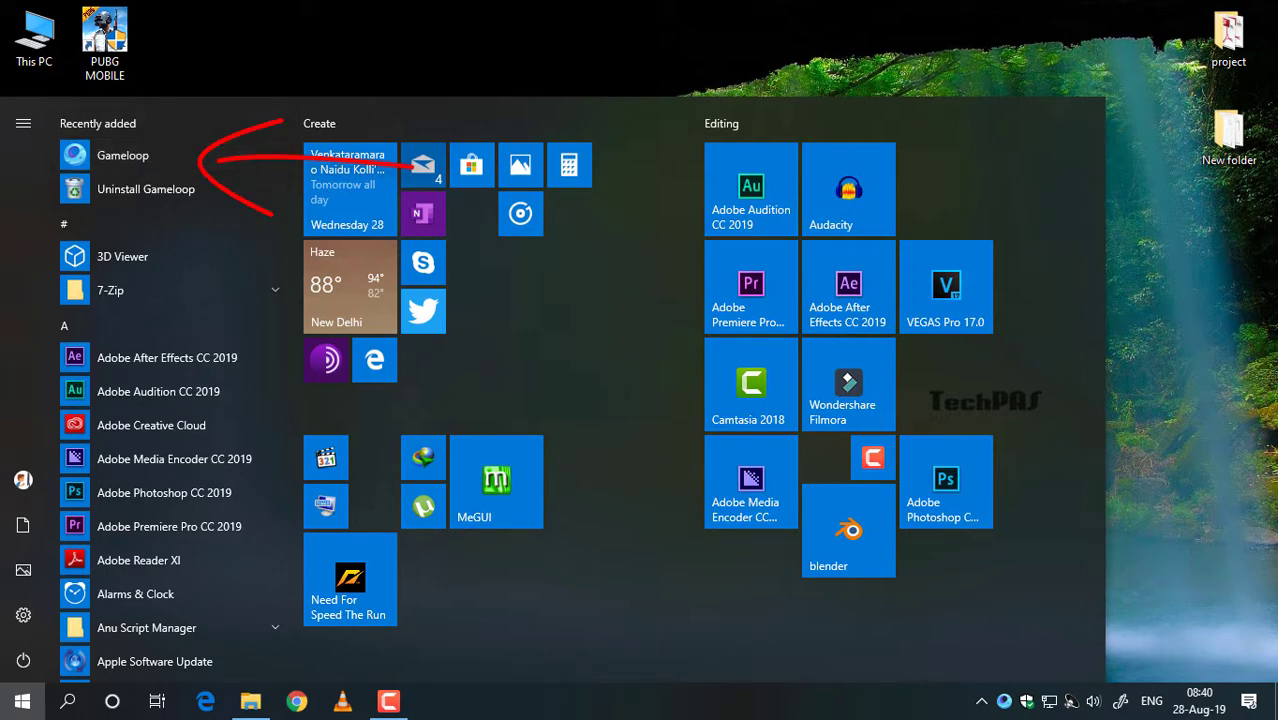
pyautogui.click(122, 155)
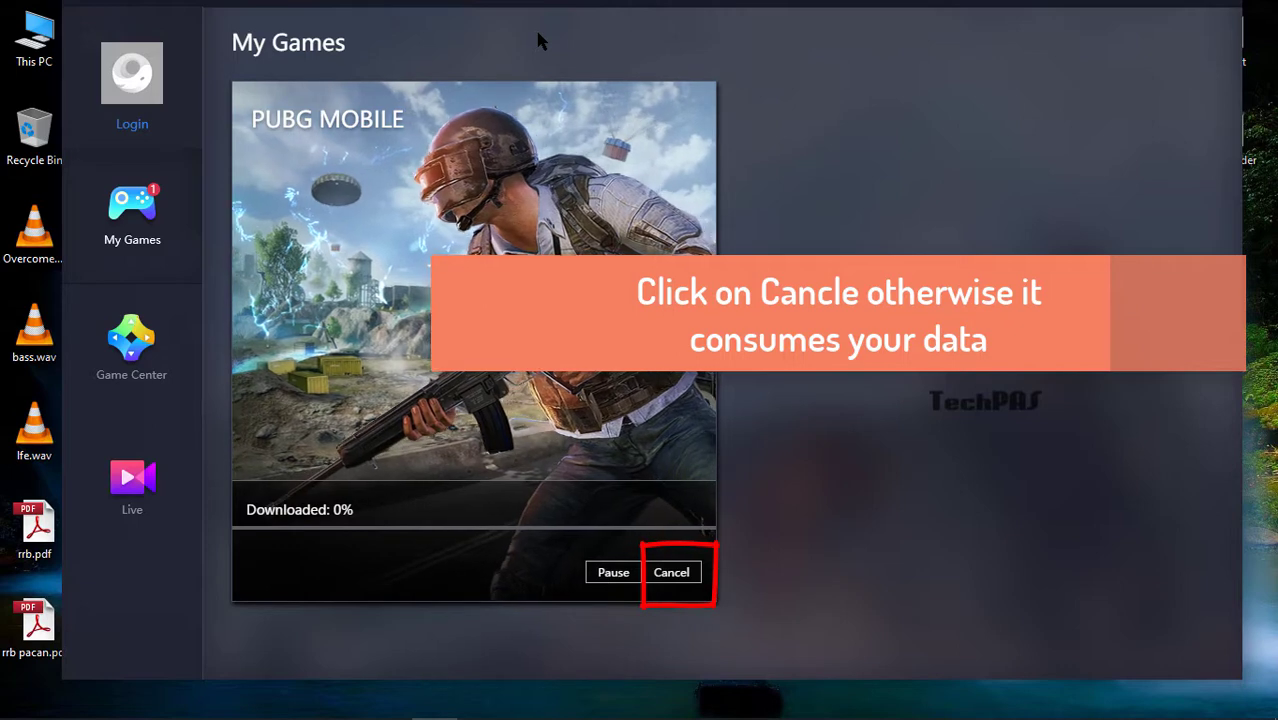
pyautogui.press('Tab')
pyautogui.press('Tab')
pyautogui.press('Return')
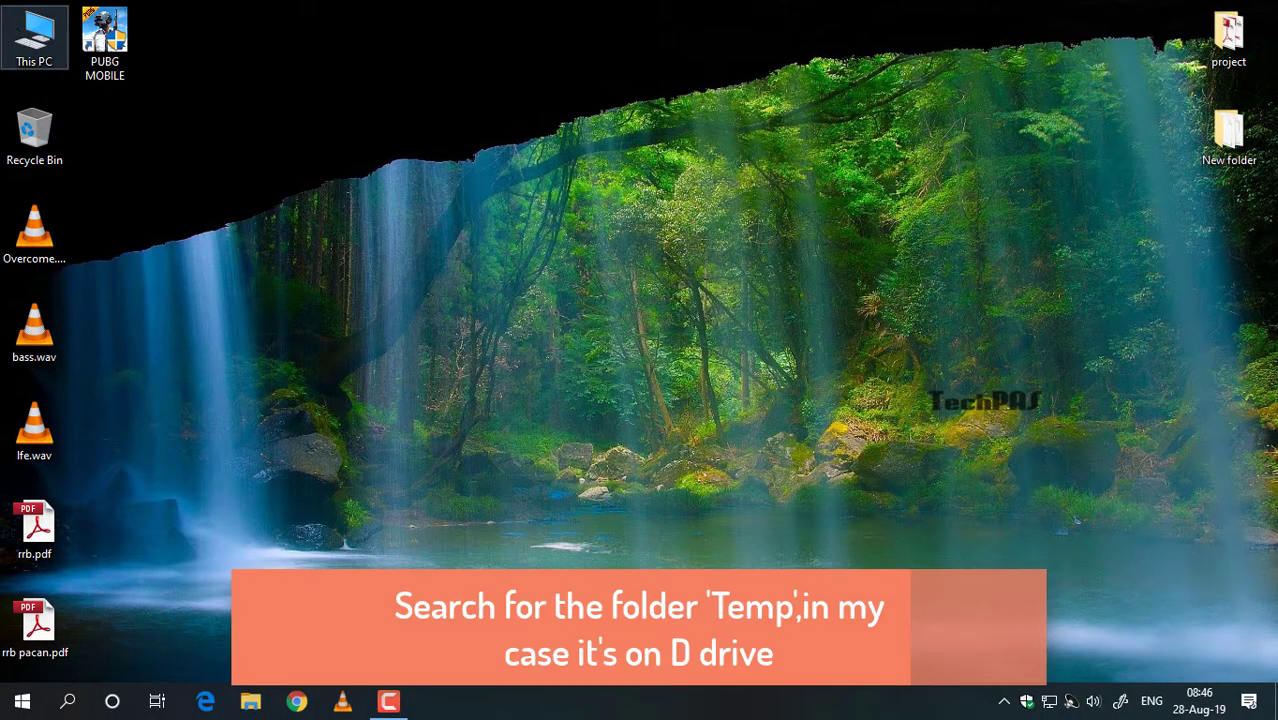
# Open the MobileGamePCShared folder inside Temp\TxGameDownload on Local Disk (D:)
pyautogui.click(117, 42)
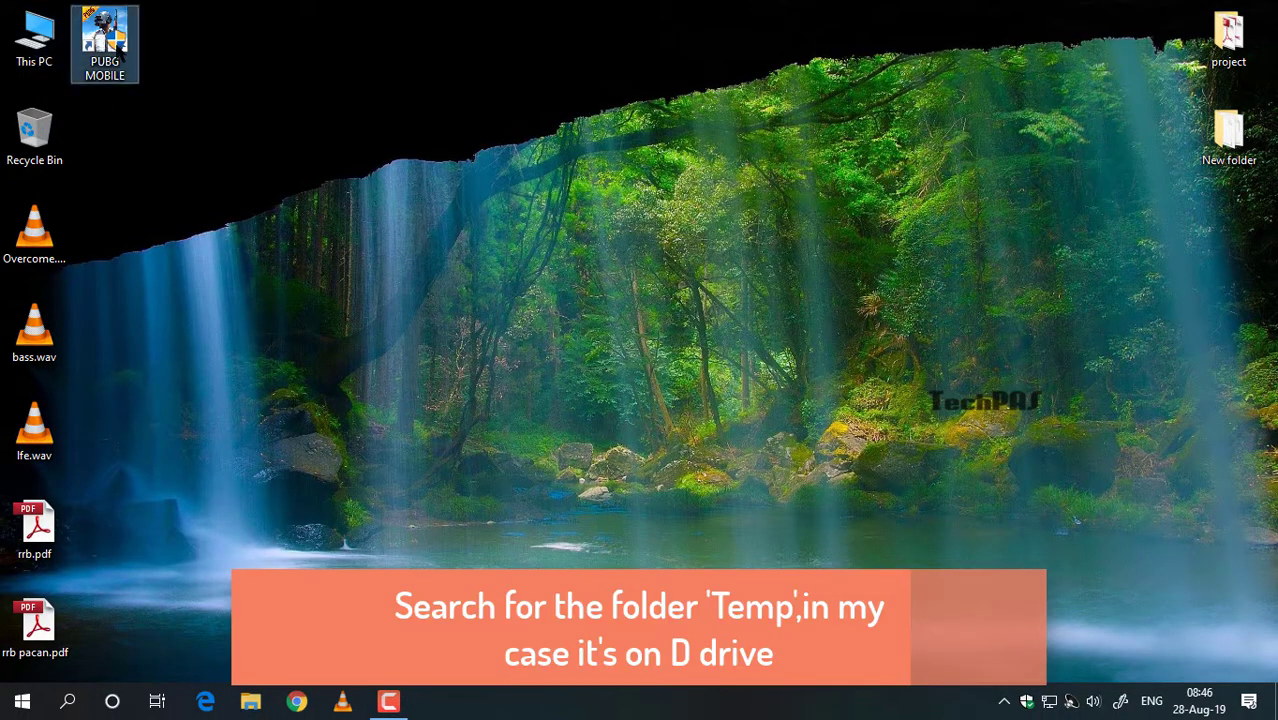
pyautogui.doubleClick(24, 39)
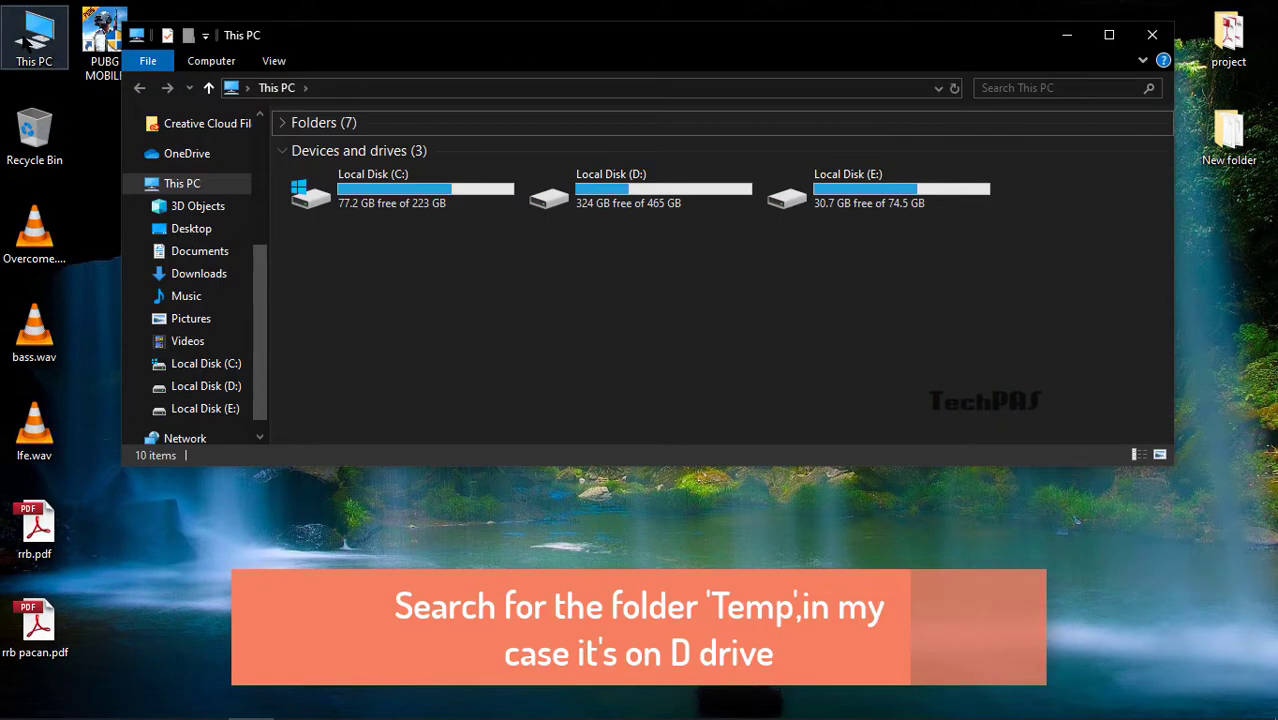
pyautogui.doubleClick(668, 193)
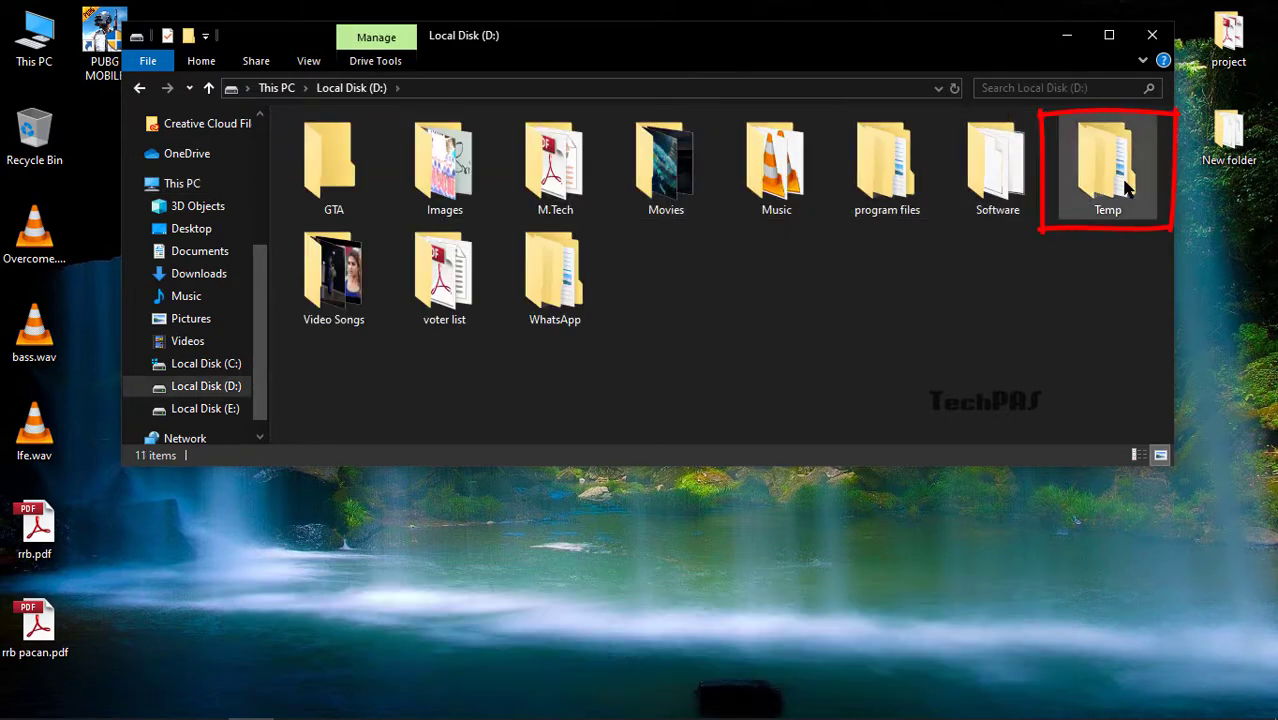
pyautogui.click(1127, 189)
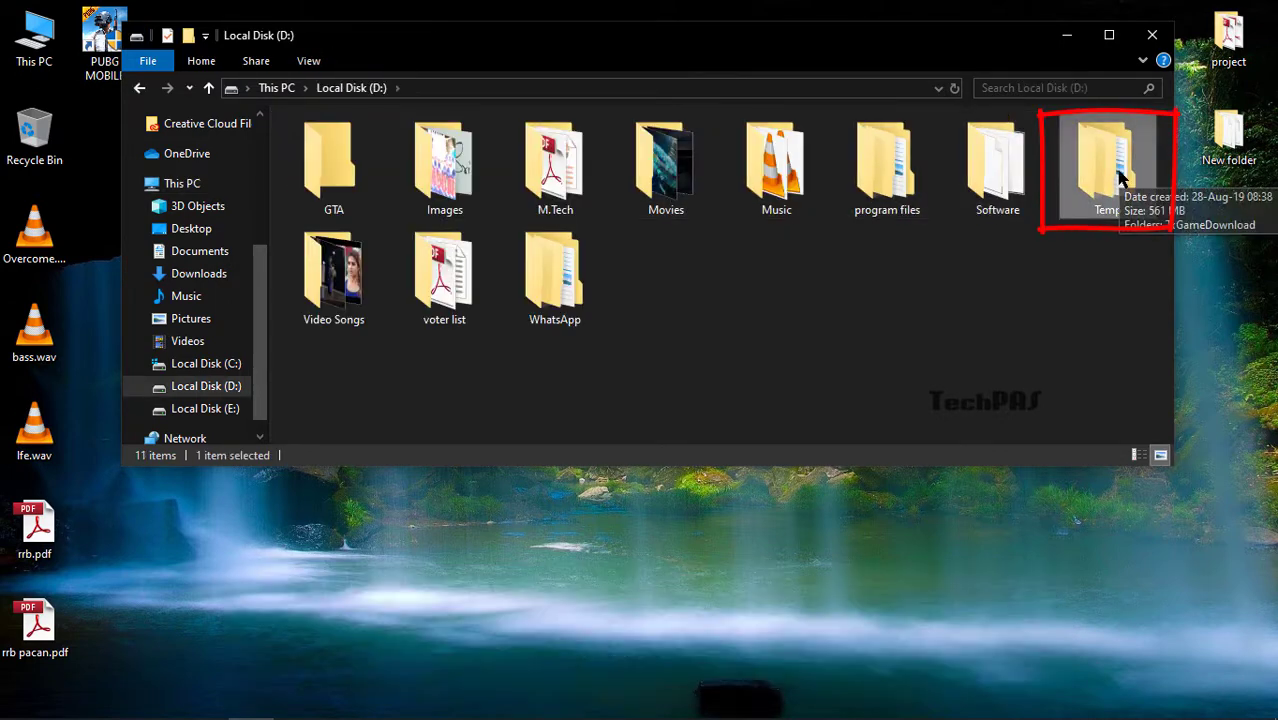
pyautogui.doubleClick(1122, 178)
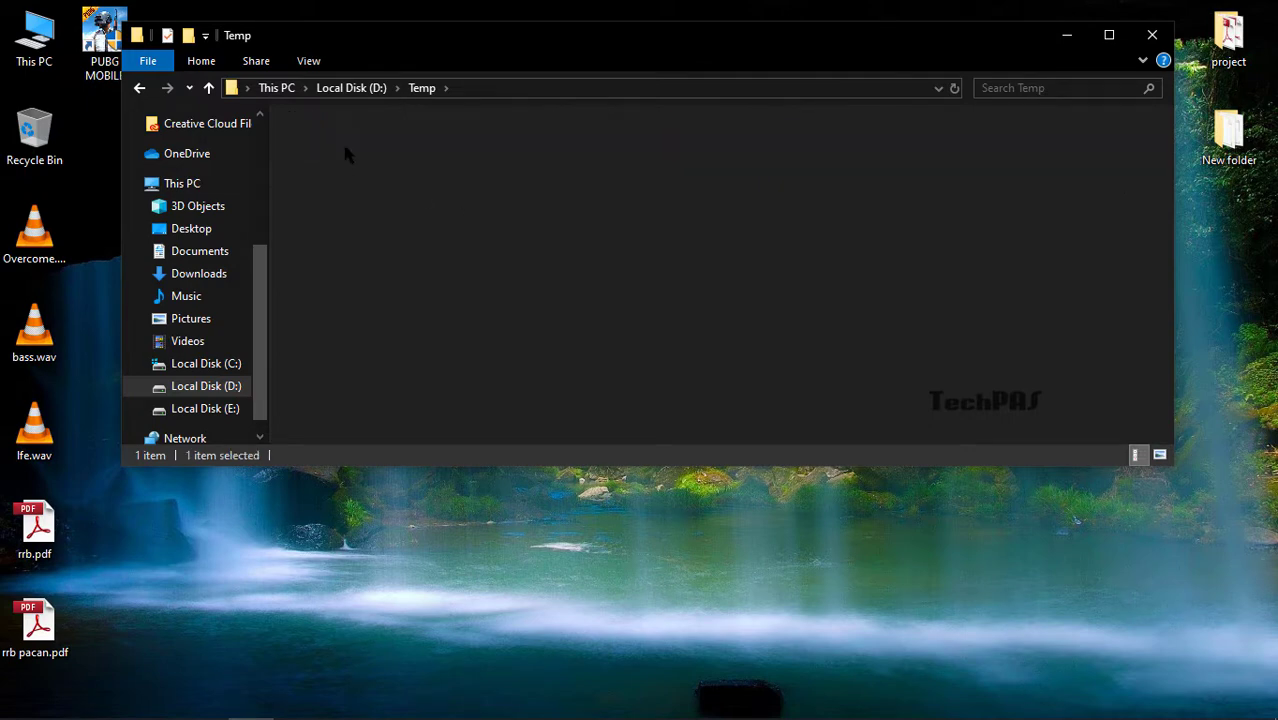
pyautogui.doubleClick(342, 144)
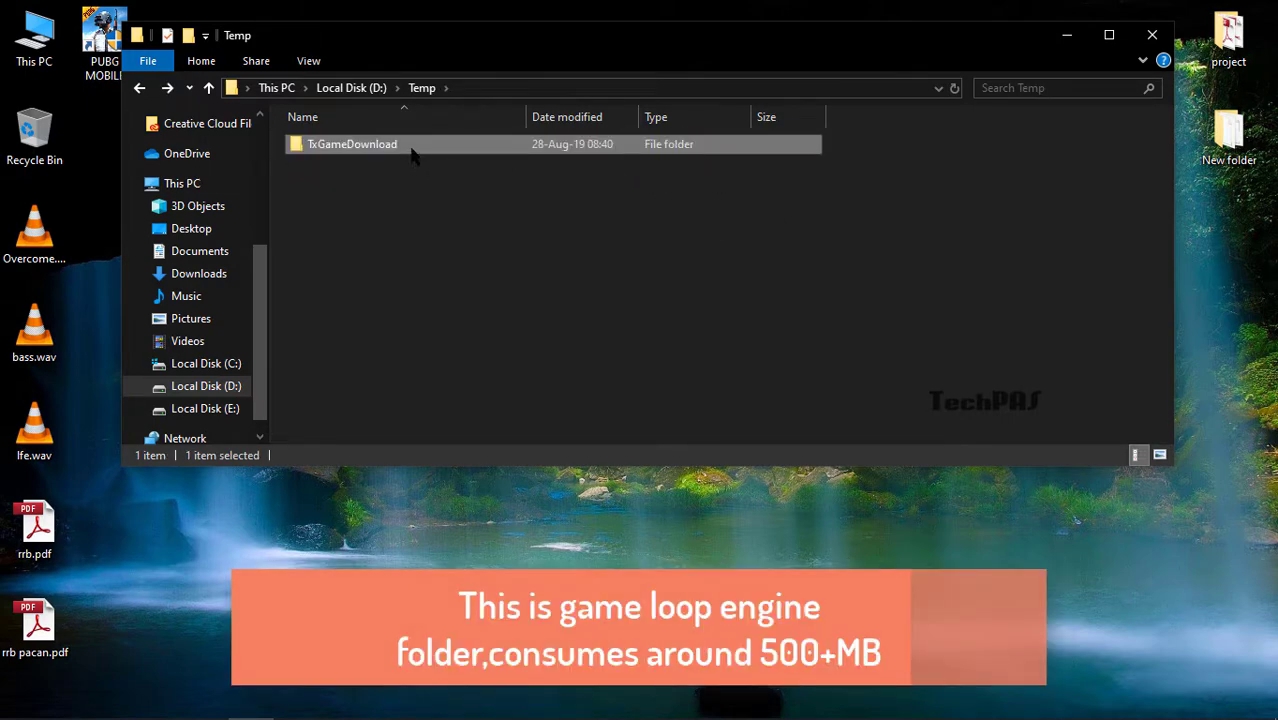
pyautogui.moveTo(411, 150)
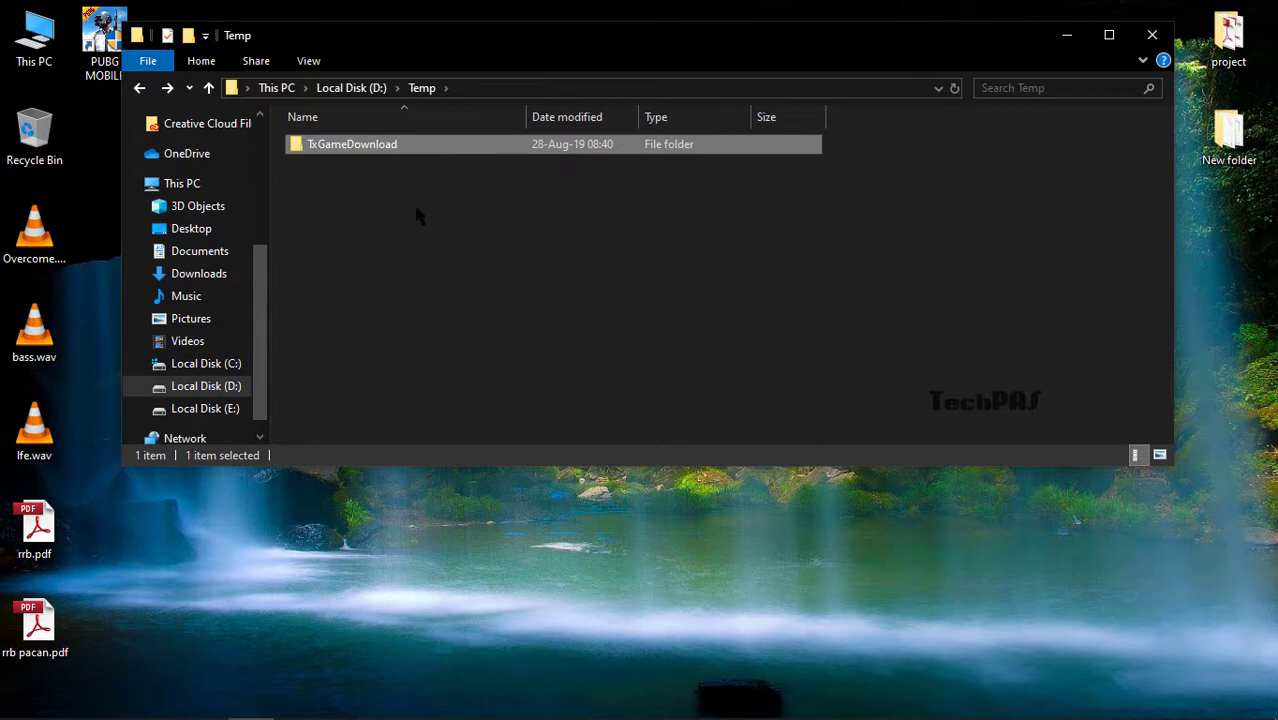
pyautogui.doubleClick(399, 147)
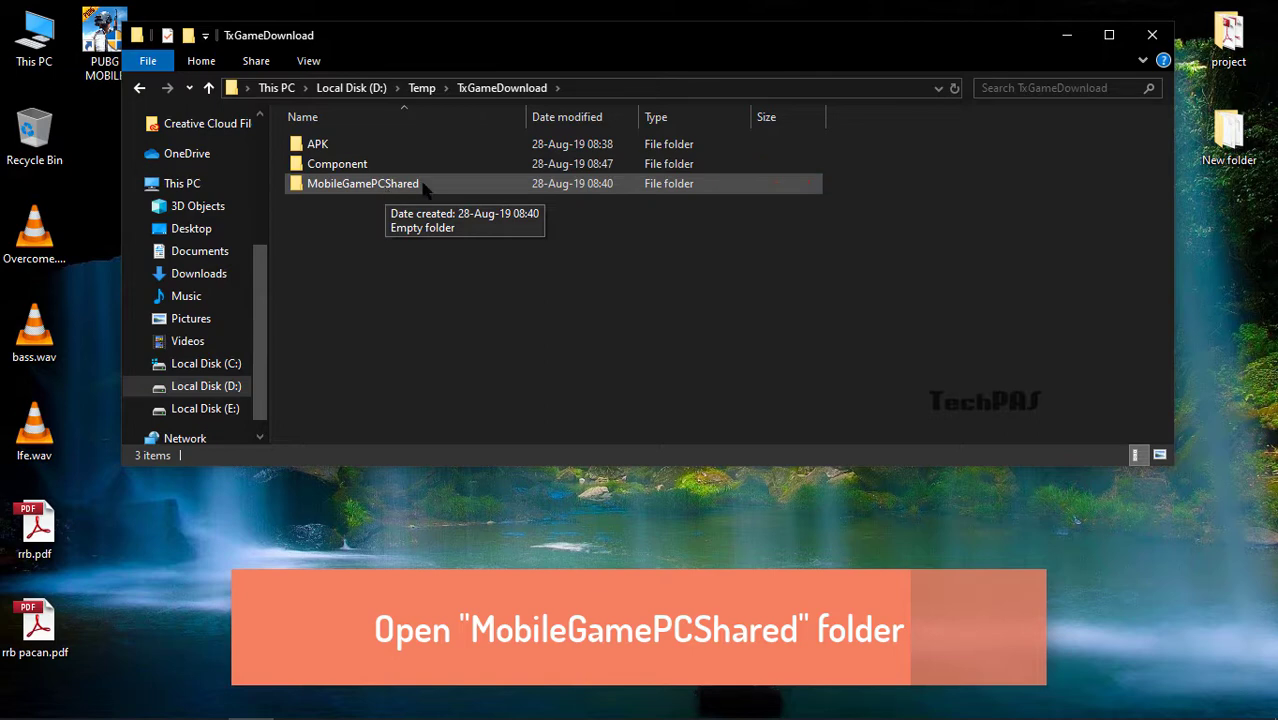
pyautogui.doubleClick(385, 188)
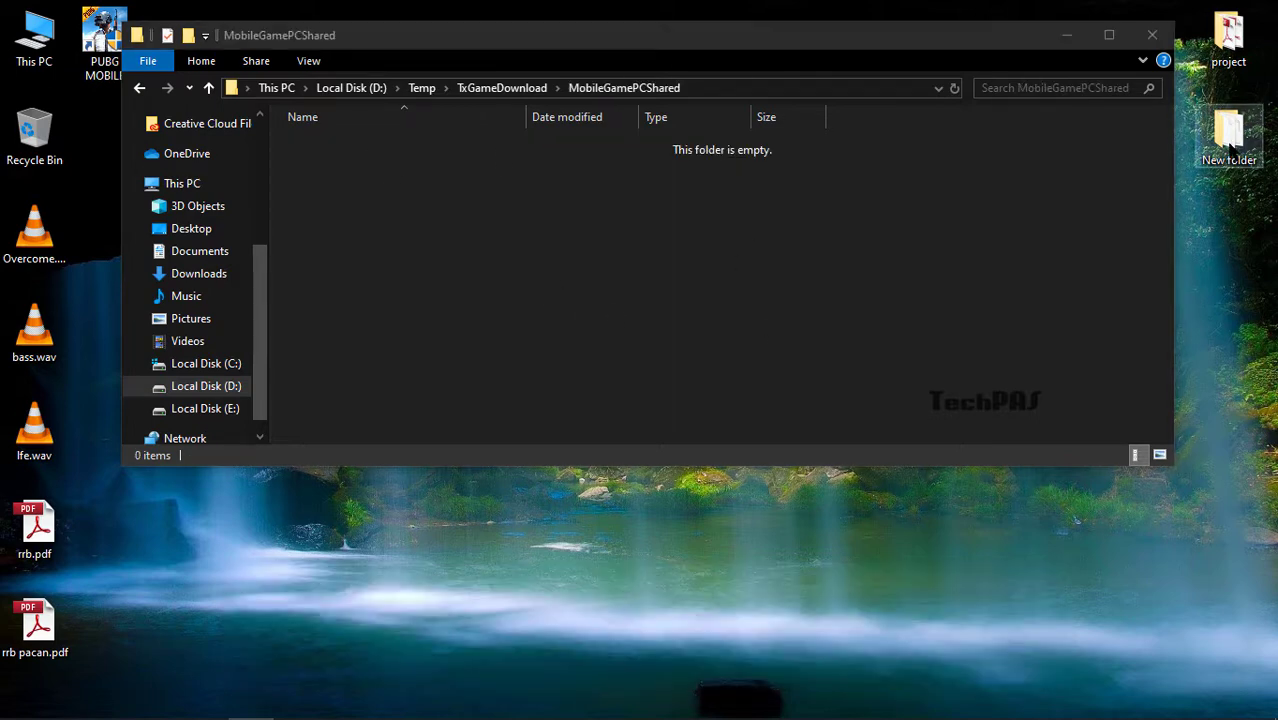
# Copy main.11150.com.tencent.ig.obb and pubg mobile 0.14.apk from the desktop's New folder into MobileGamePCShared, and close the New folder window
pyautogui.doubleClick(1229, 132)
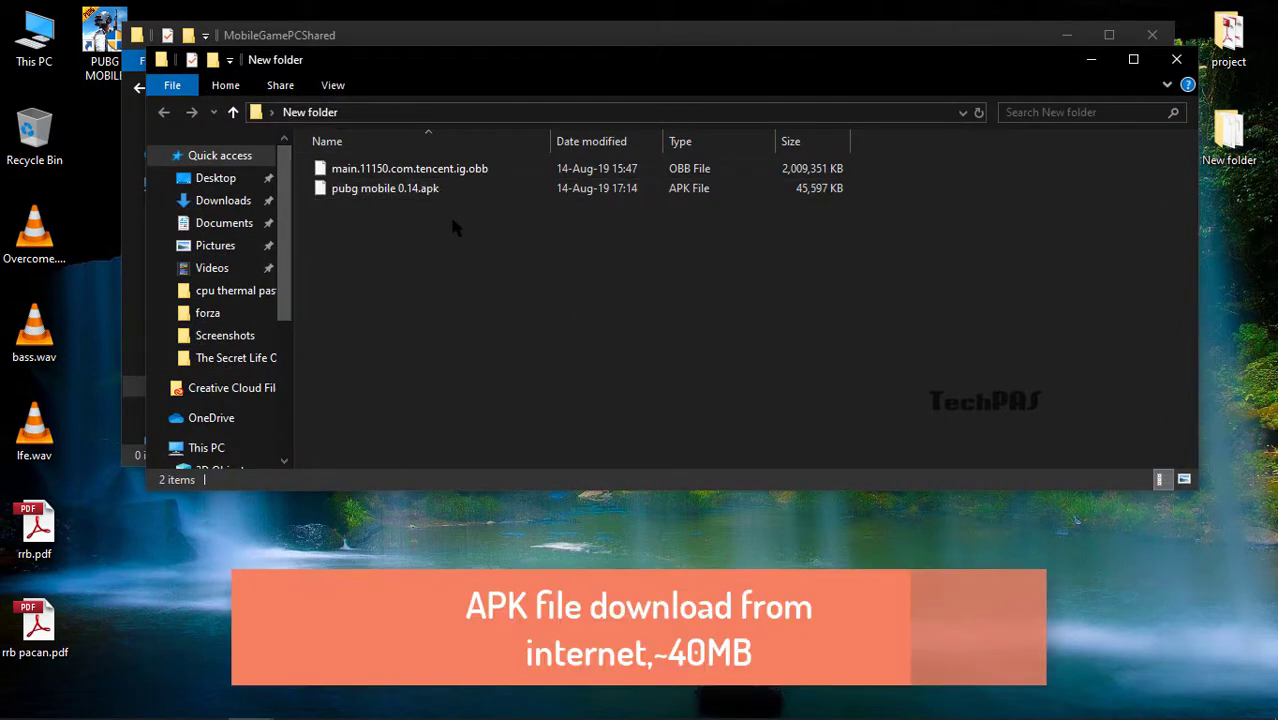
pyautogui.click(405, 192)
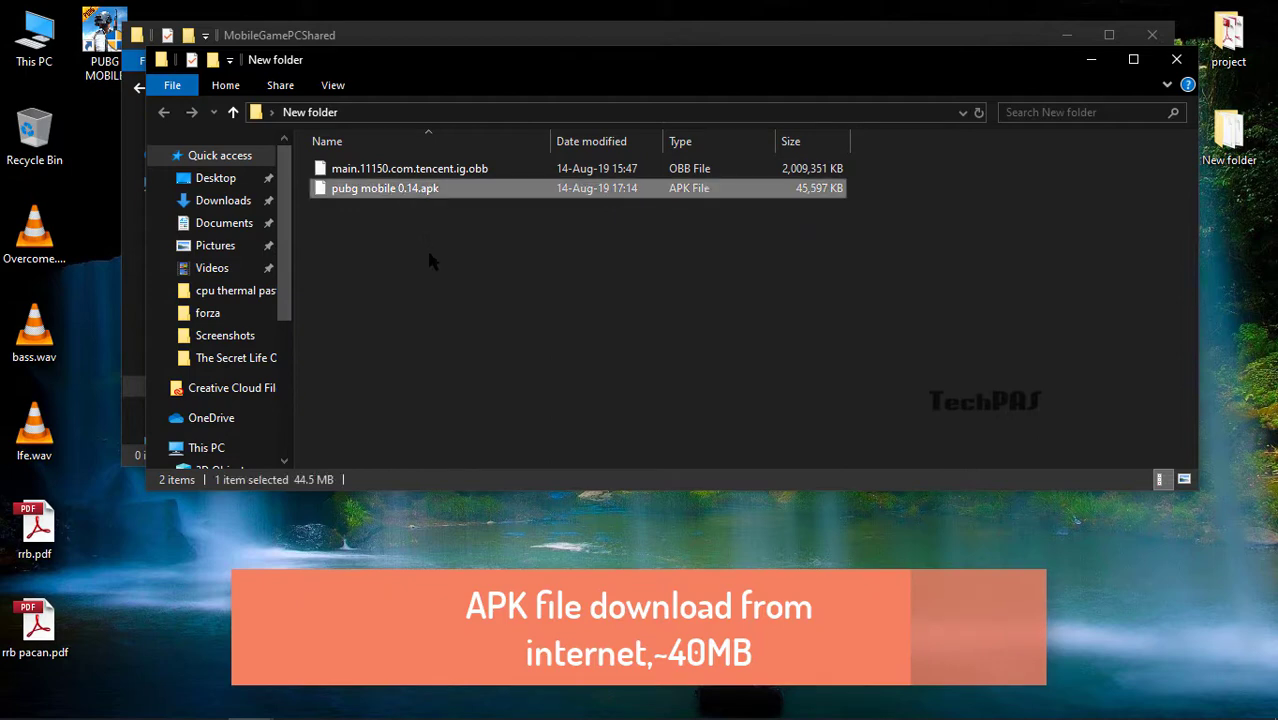
pyautogui.click(476, 170)
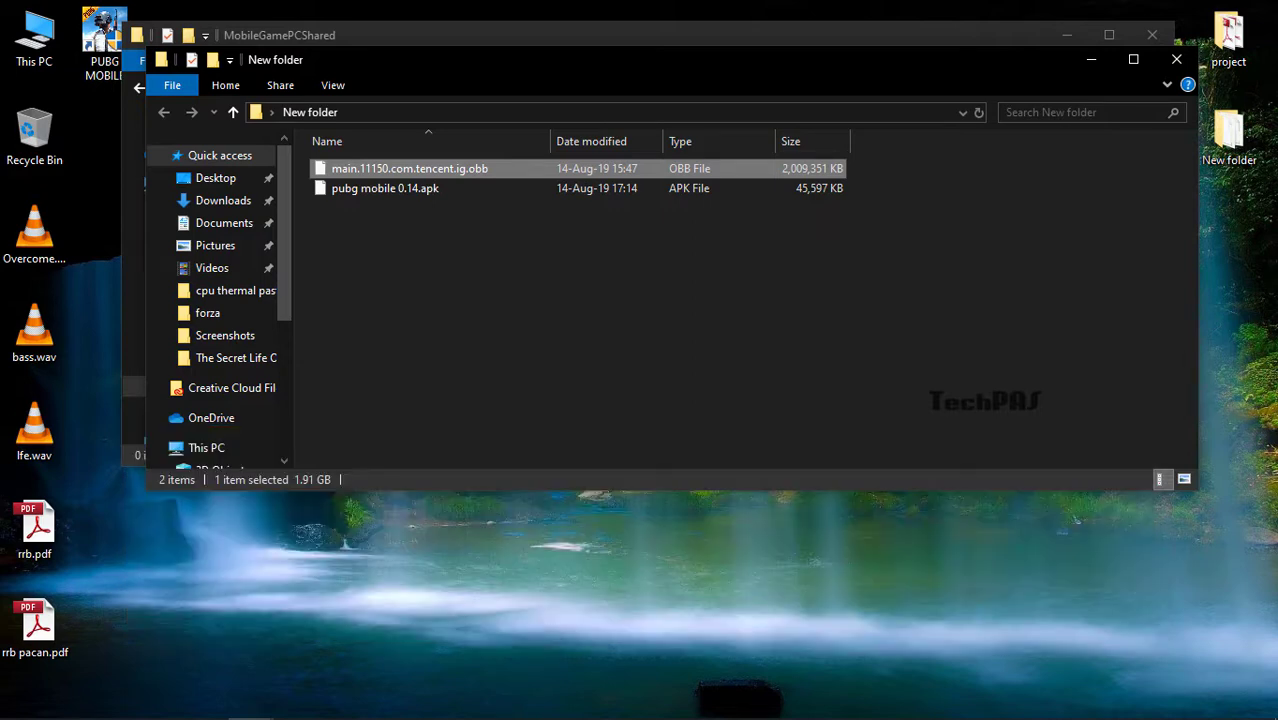
pyautogui.moveTo(560, 59); pyautogui.dragTo(702, 265)
pyautogui.moveTo(530, 452); pyautogui.dragTo(472, 173)
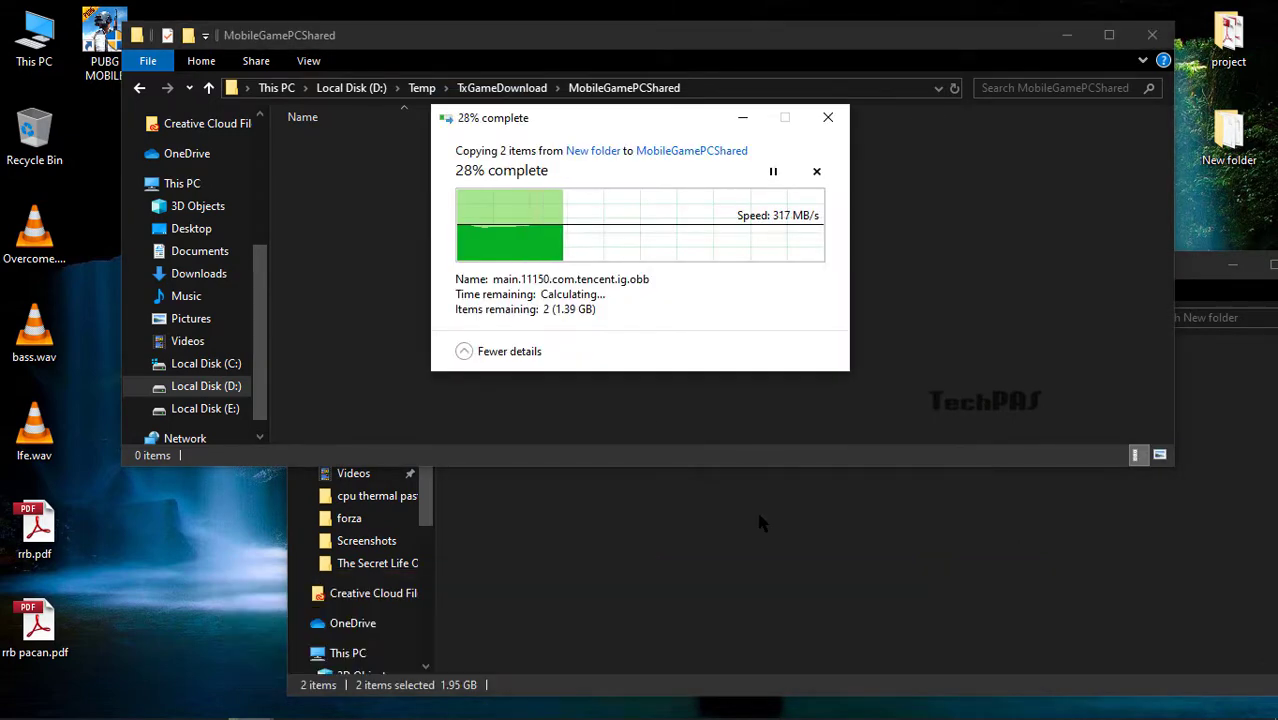
pyautogui.click(756, 508)
pyautogui.moveTo(702, 265); pyautogui.dragTo(461, 303)
pyautogui.click(1077, 302)
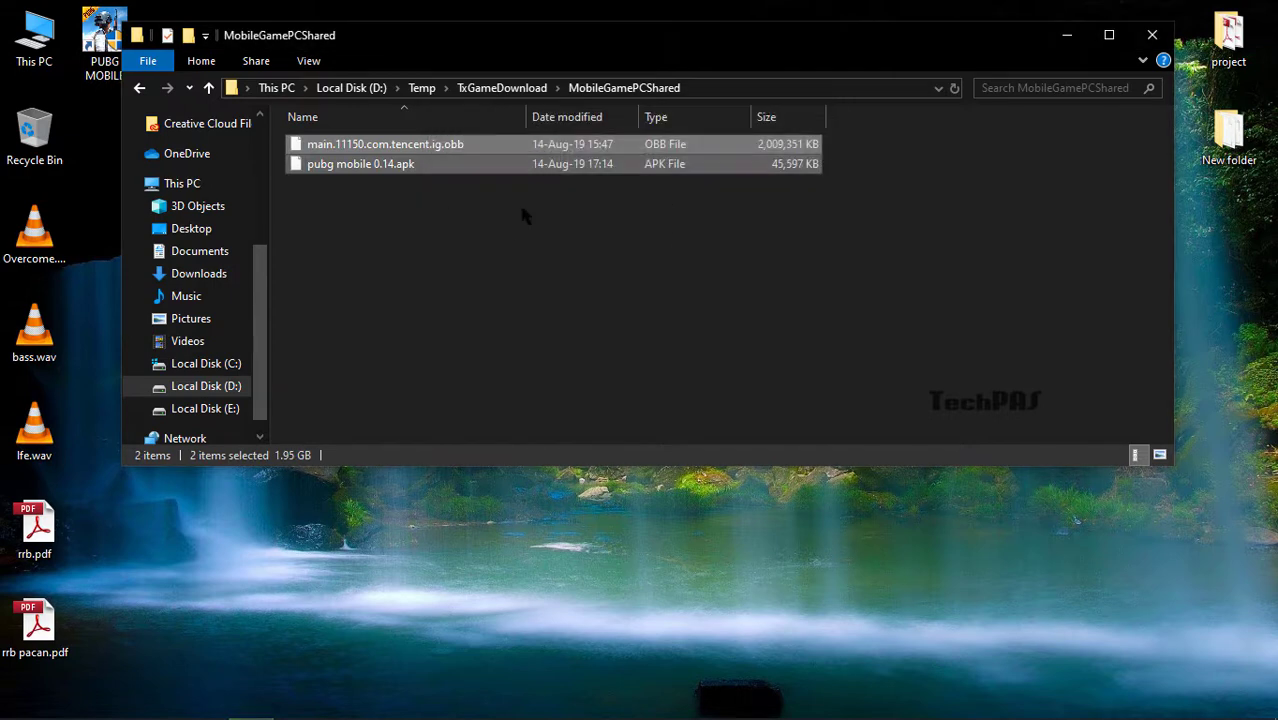
# Go back up to TxGameDownload and open its Component\UI\Setup folder
pyautogui.hotkey('alt', 'Up')
pyautogui.moveTo(385, 193)
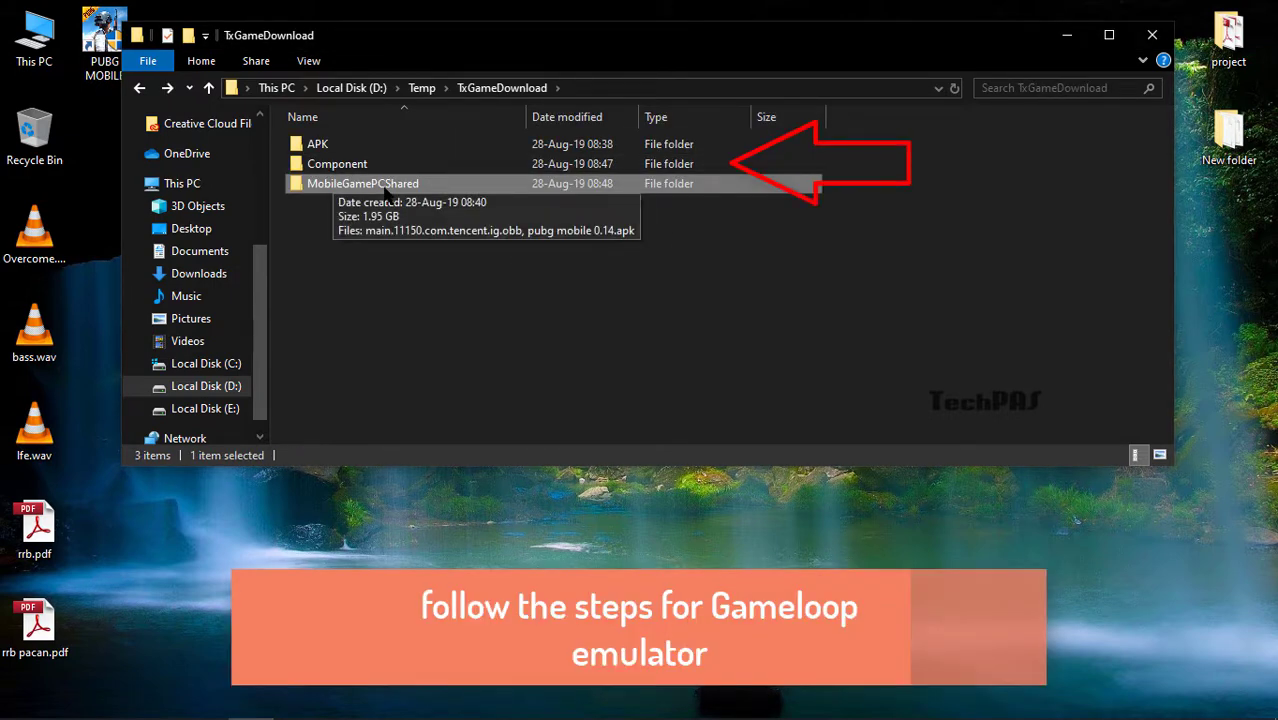
pyautogui.doubleClick(338, 164)
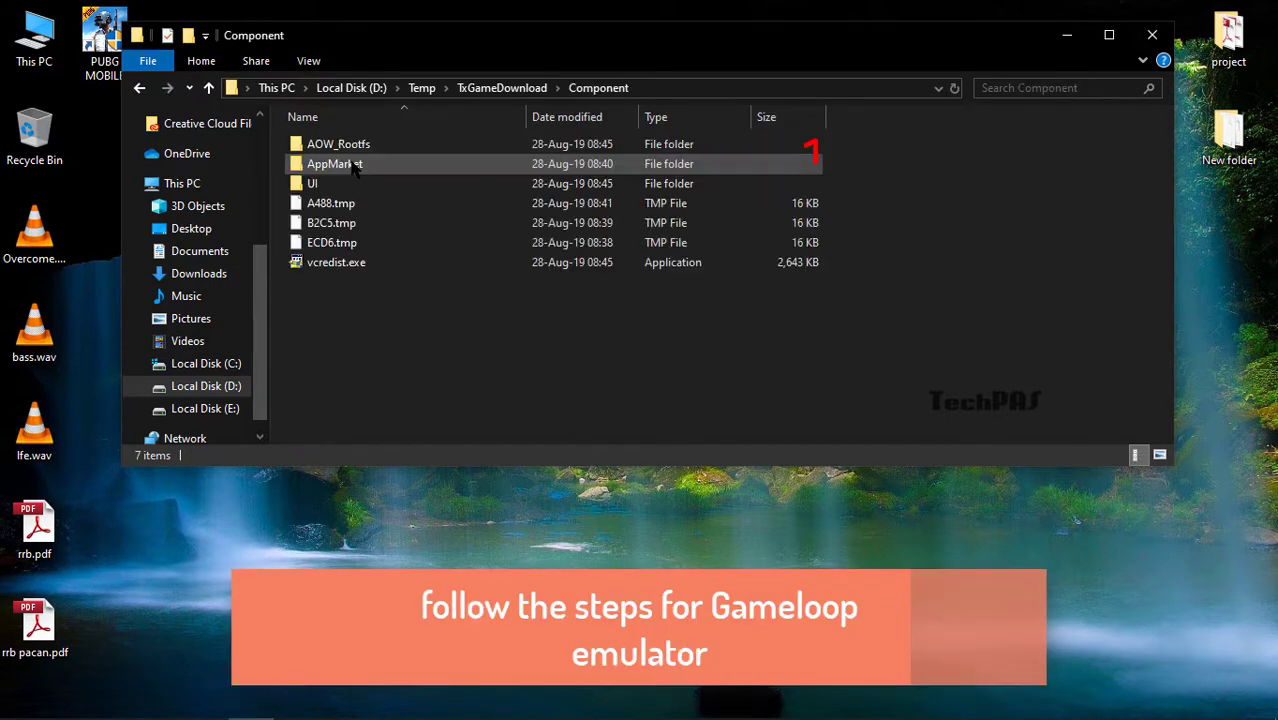
pyautogui.doubleClick(334, 183)
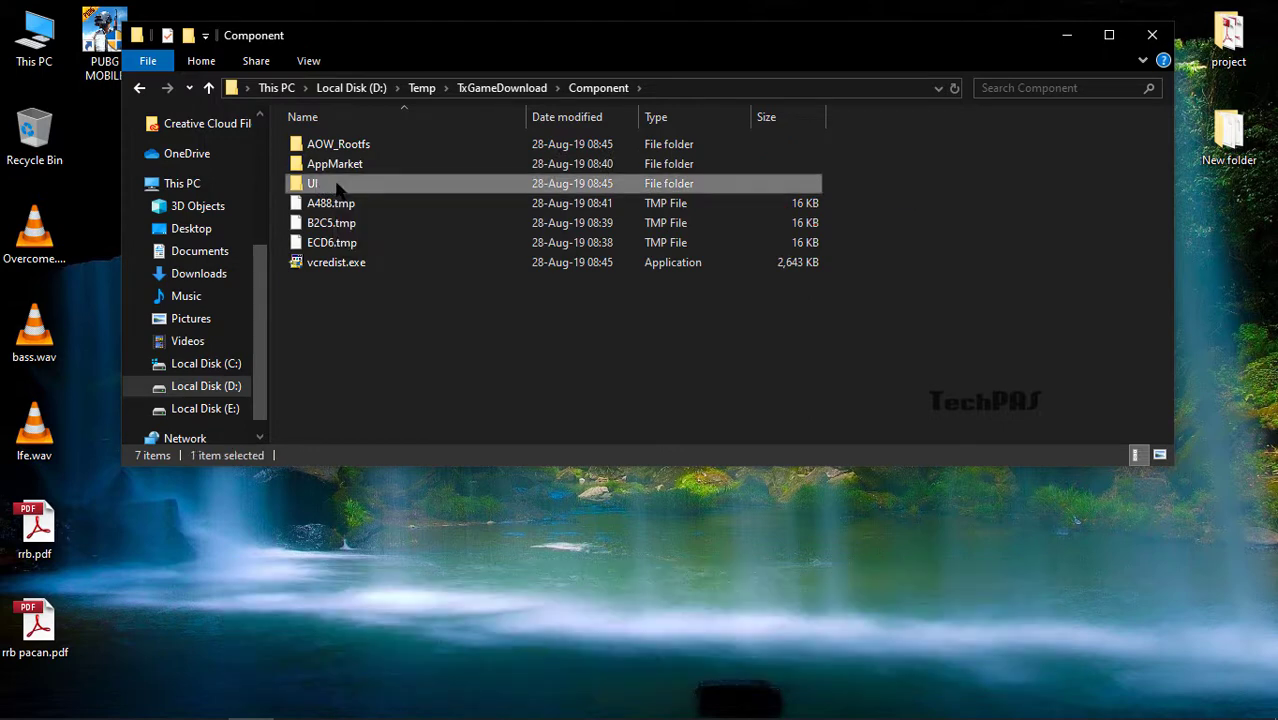
pyautogui.doubleClick(321, 144)
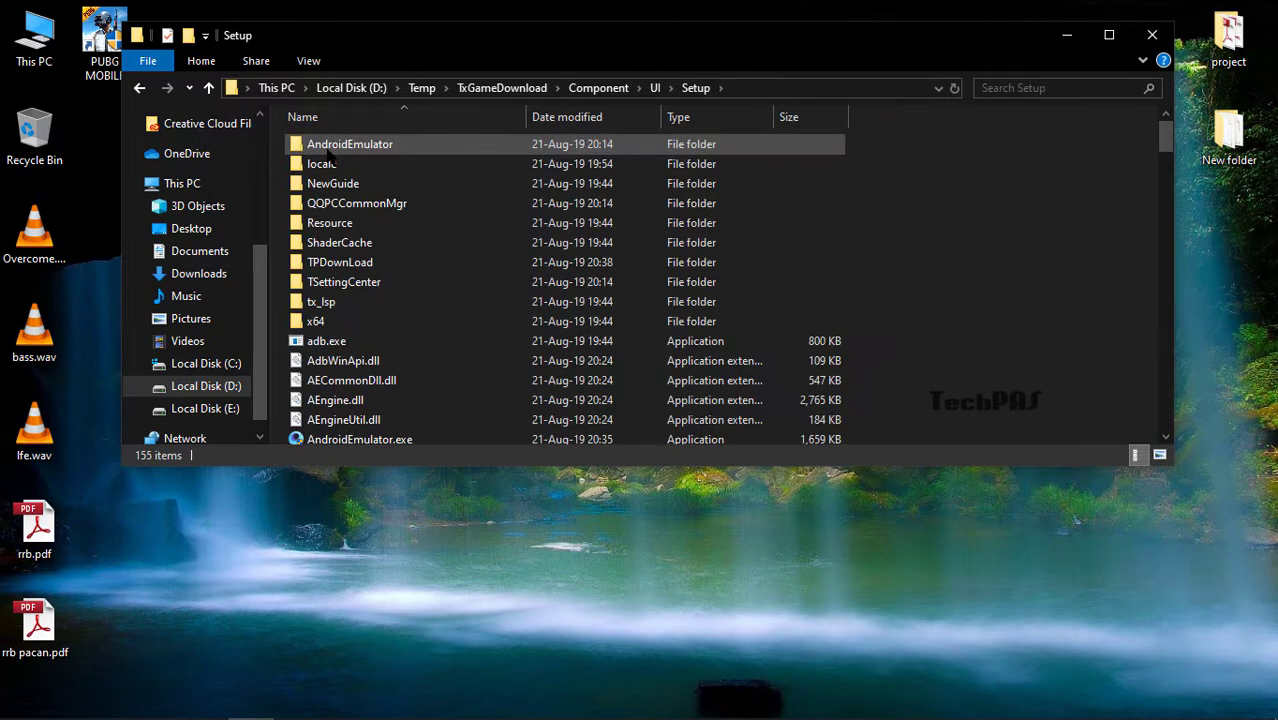
# Pin AndroidEmulator.exe from the Setup folder to Start and check its tile there
pyautogui.scroll(-1, 339, 304)
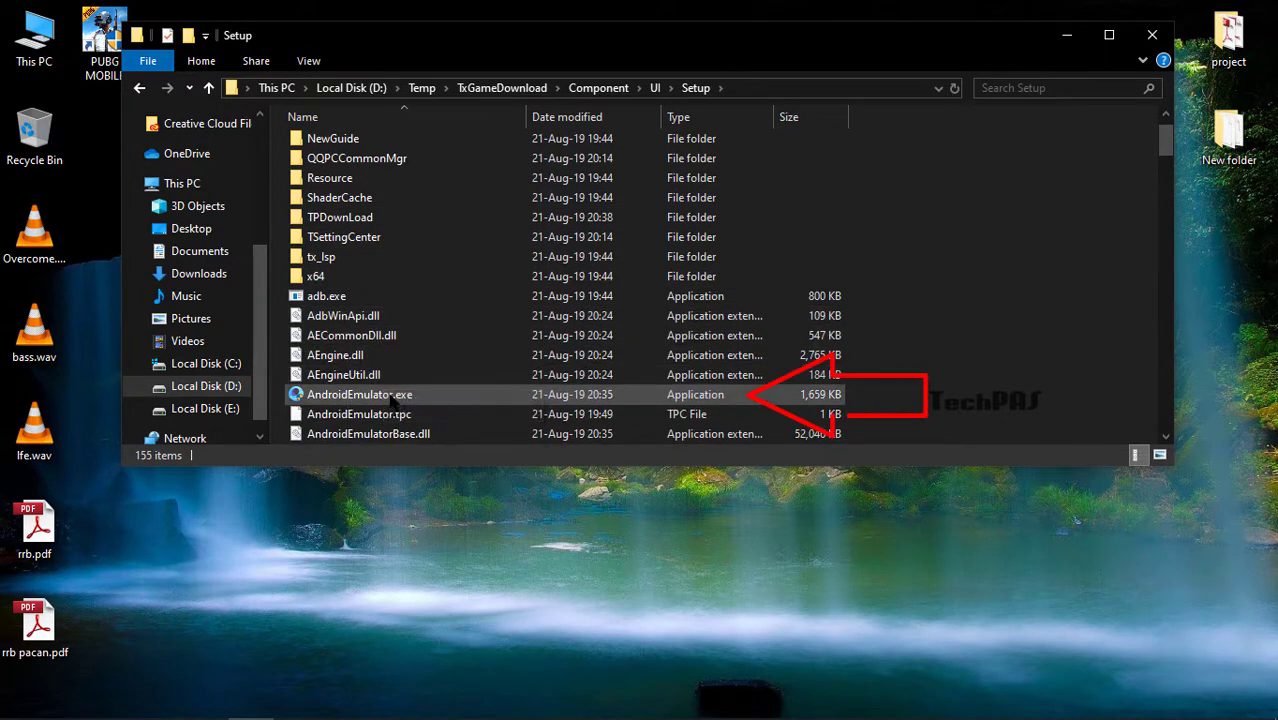
pyautogui.click(353, 398)
pyautogui.rightClick(410, 395)
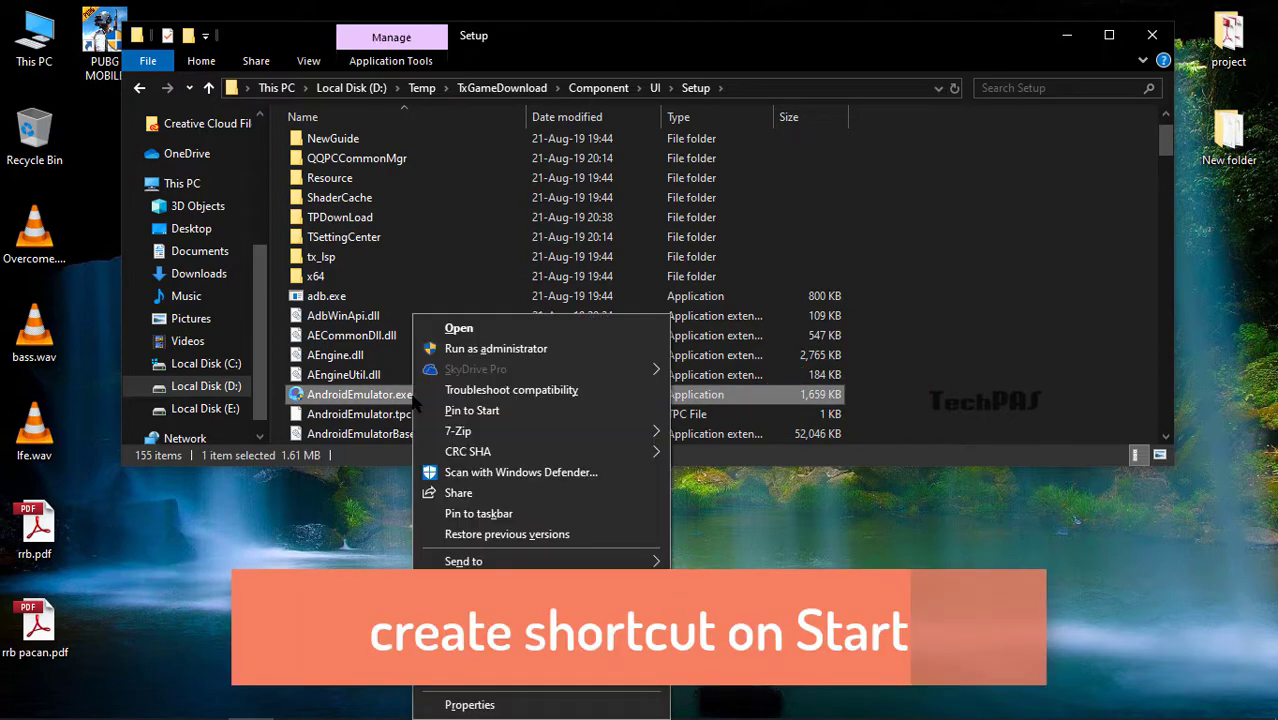
pyautogui.click(467, 414)
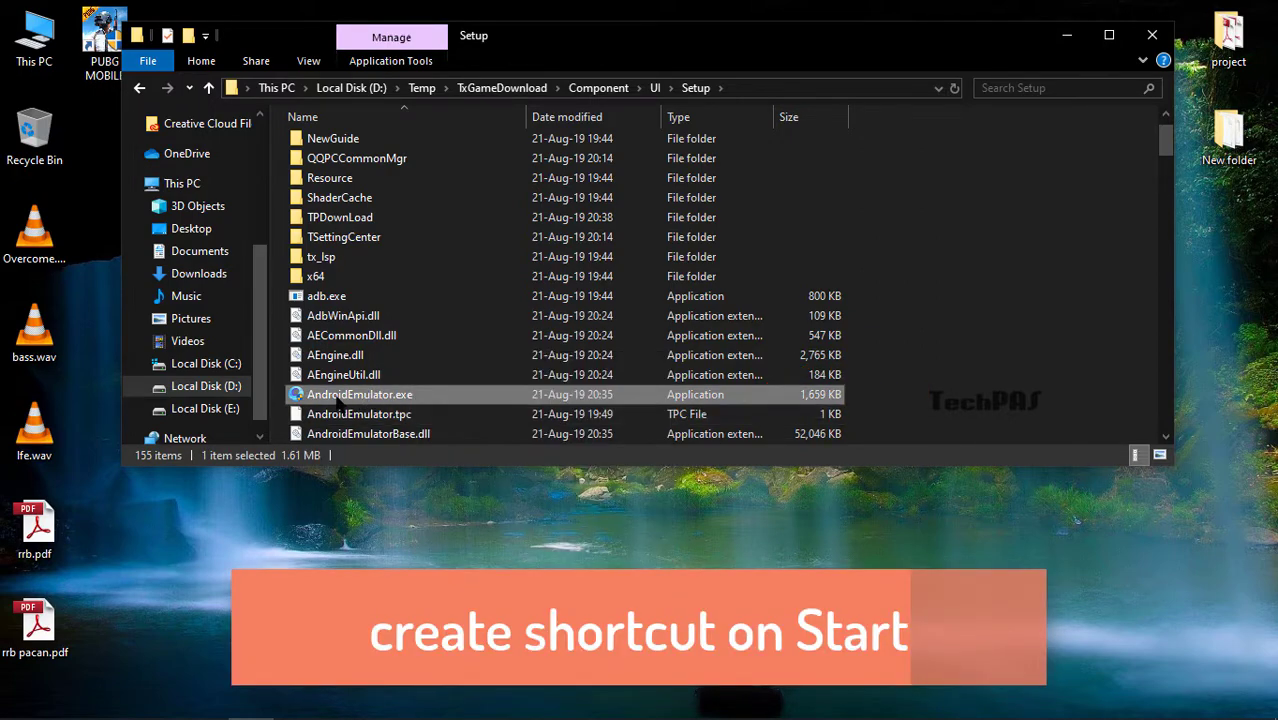
pyautogui.click(24, 702)
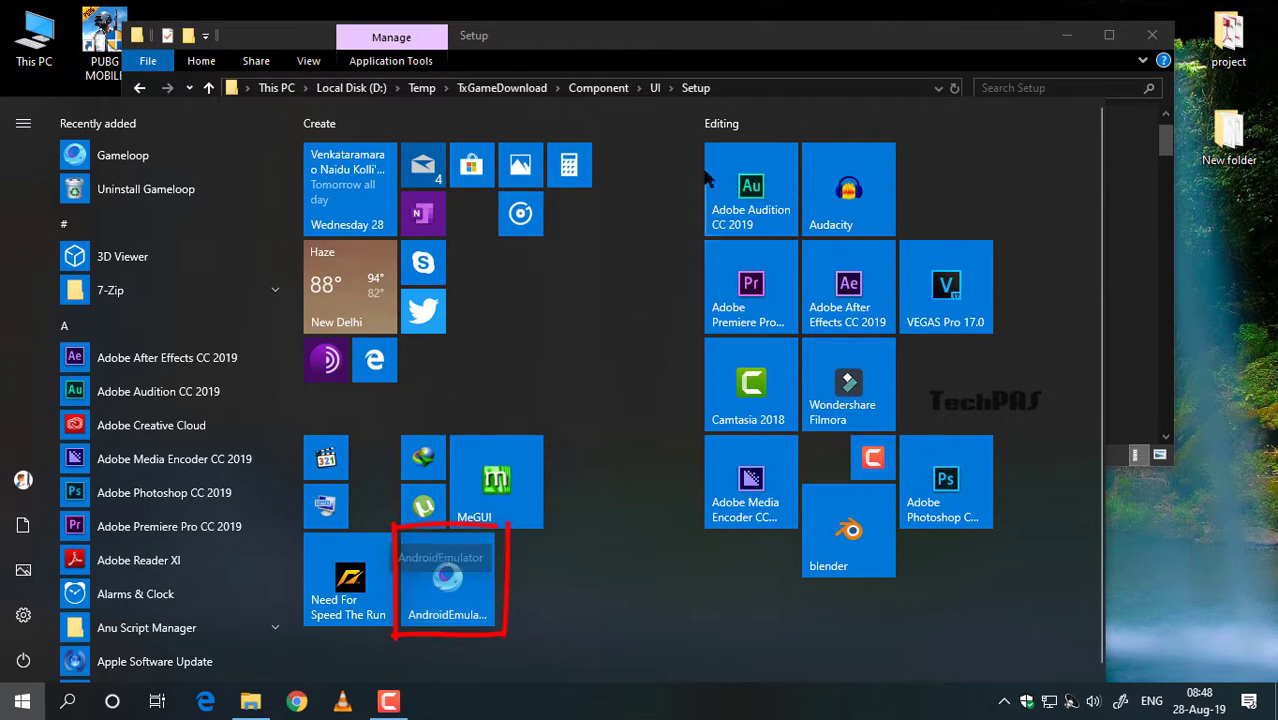
pyautogui.click(740, 40)
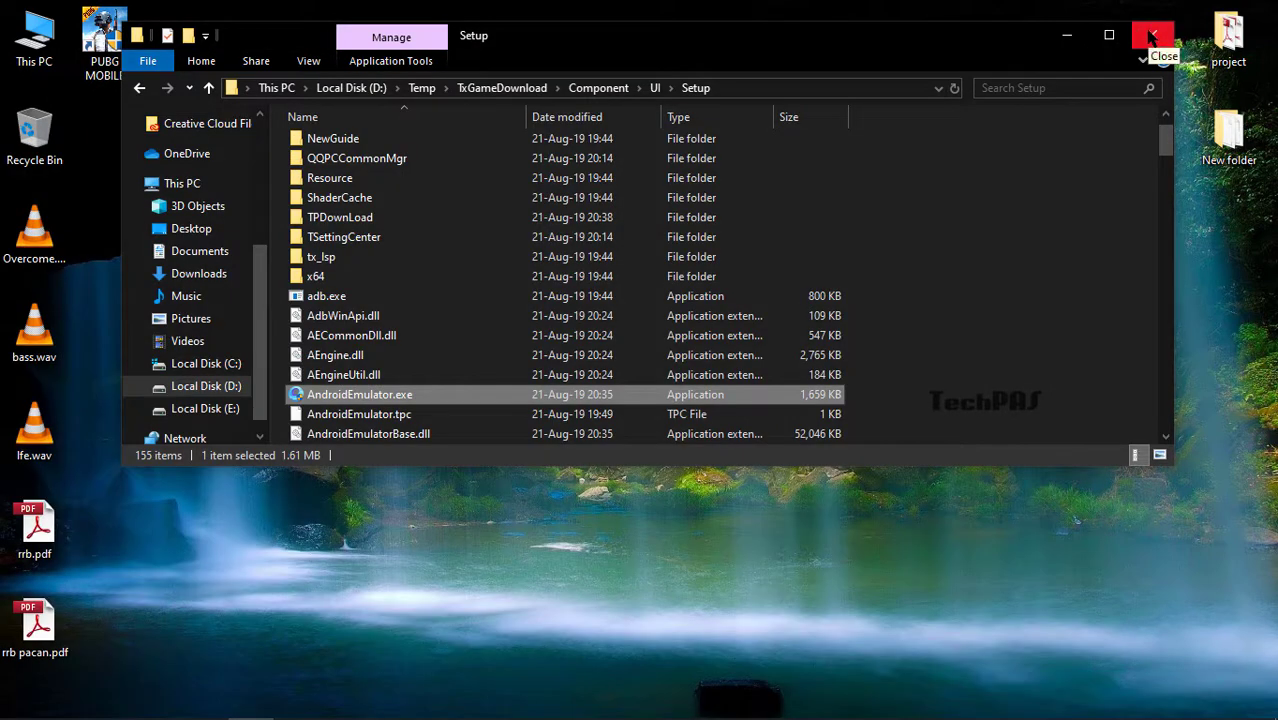
# Close the Setup folder window and move the PUBG MOBILE desktop shortcut to the Recycle Bin
pyautogui.click(1152, 35)
pyautogui.moveTo(229, 207); pyautogui.dragTo(34, 138)
# Launch AndroidEmulator from its Start tile and search for "es file explorer apkpure" in the emulator's browser
pyautogui.press('super')
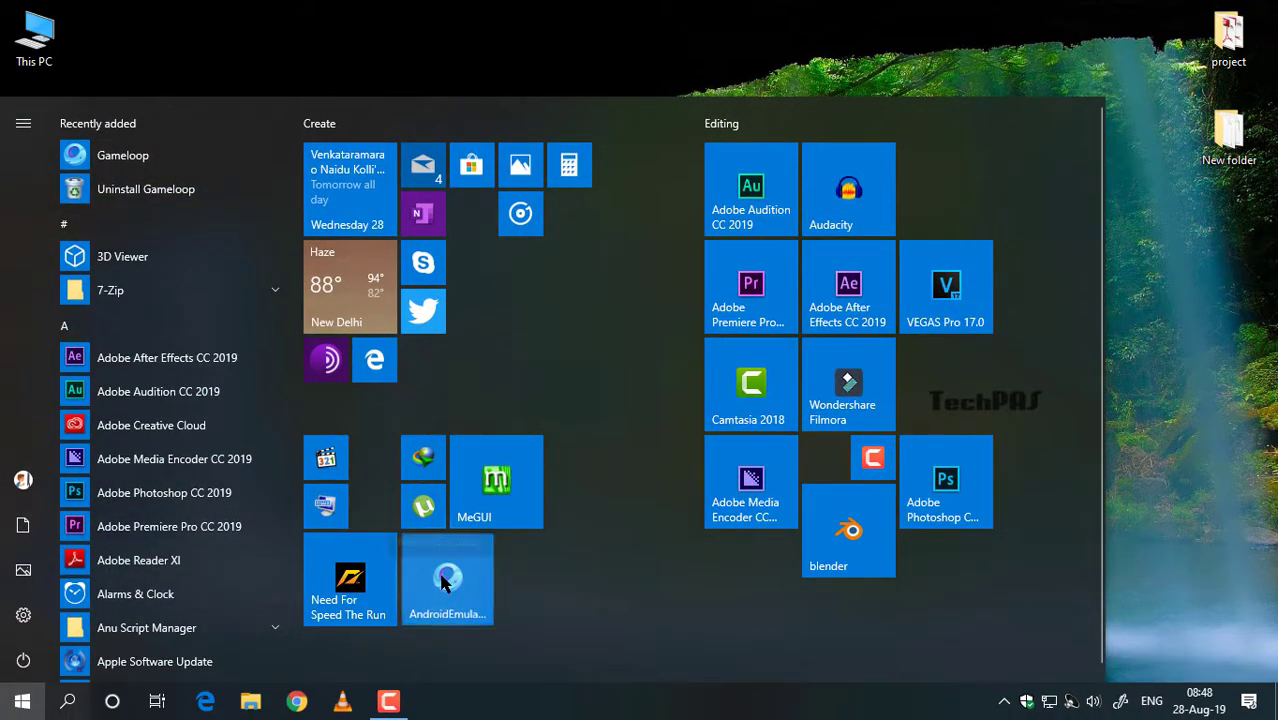
pyautogui.click(443, 583)
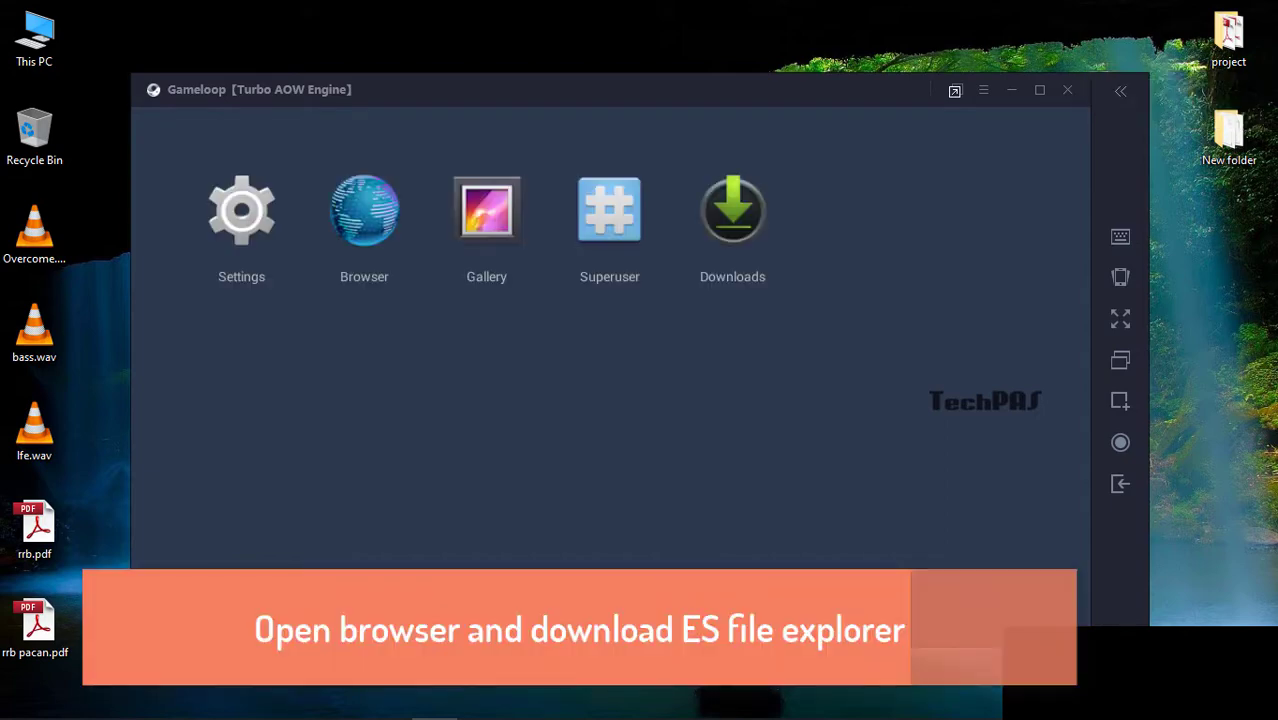
pyautogui.click(364, 210)
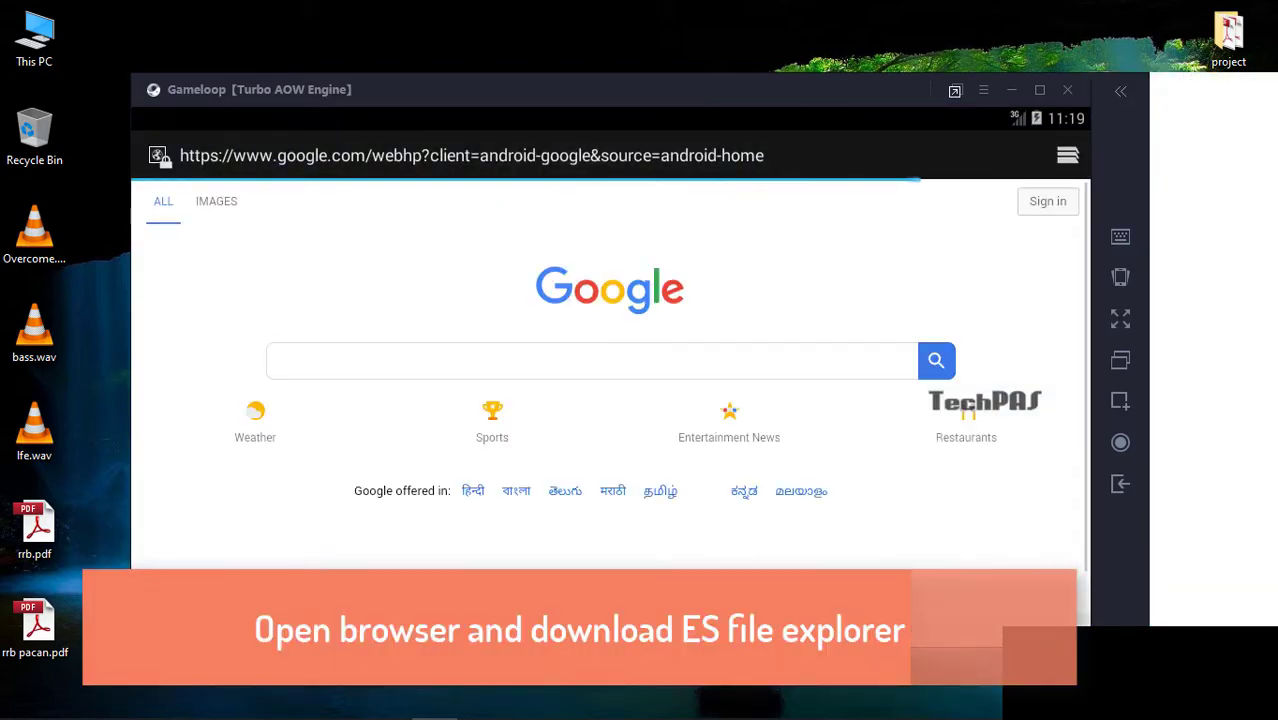
pyautogui.click(591, 360)
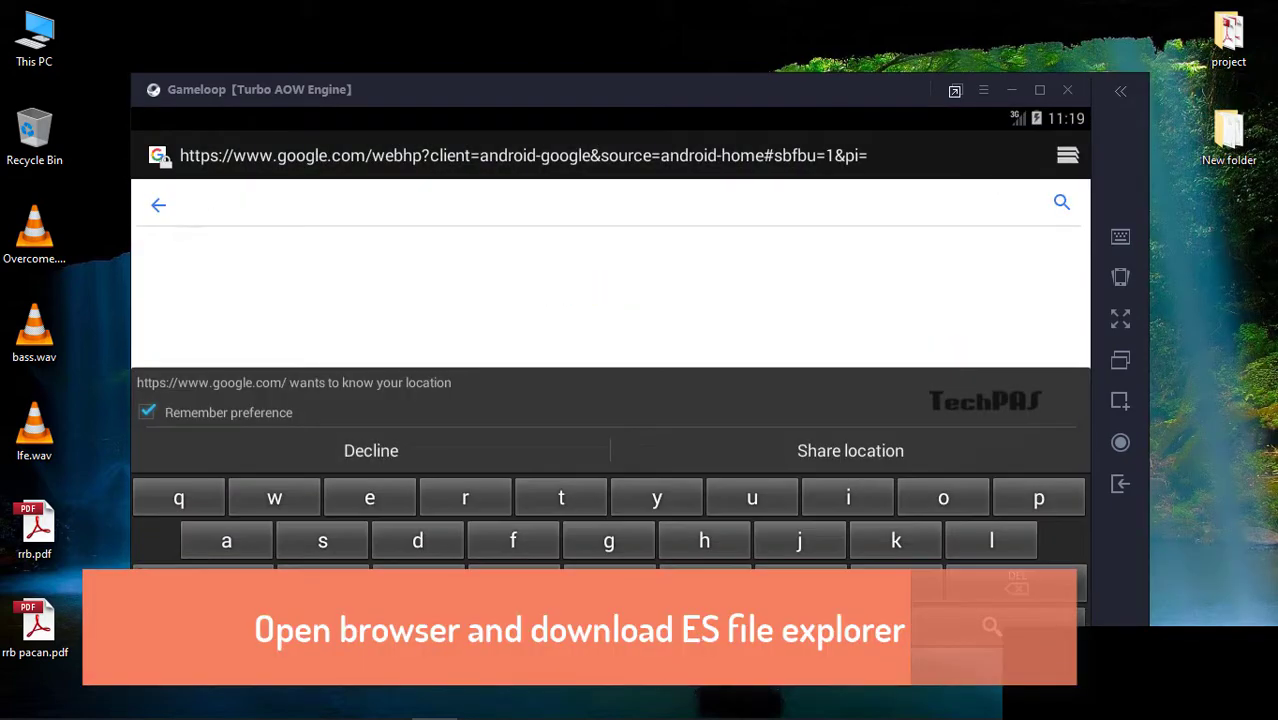
pyautogui.write('es file explorer apkpure')
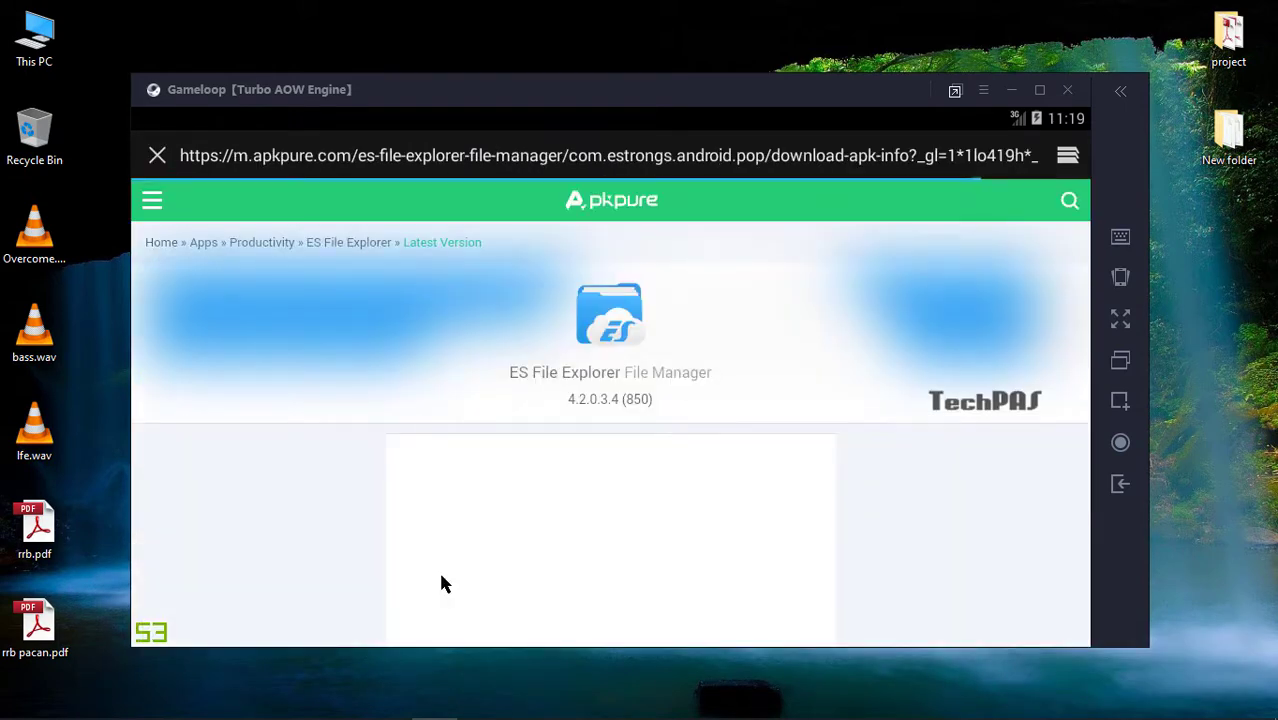
# Download ES File Explorer from its APKPure page, install it in the emulator, and leave the browser
pyautogui.scroll(-5, 444, 584)
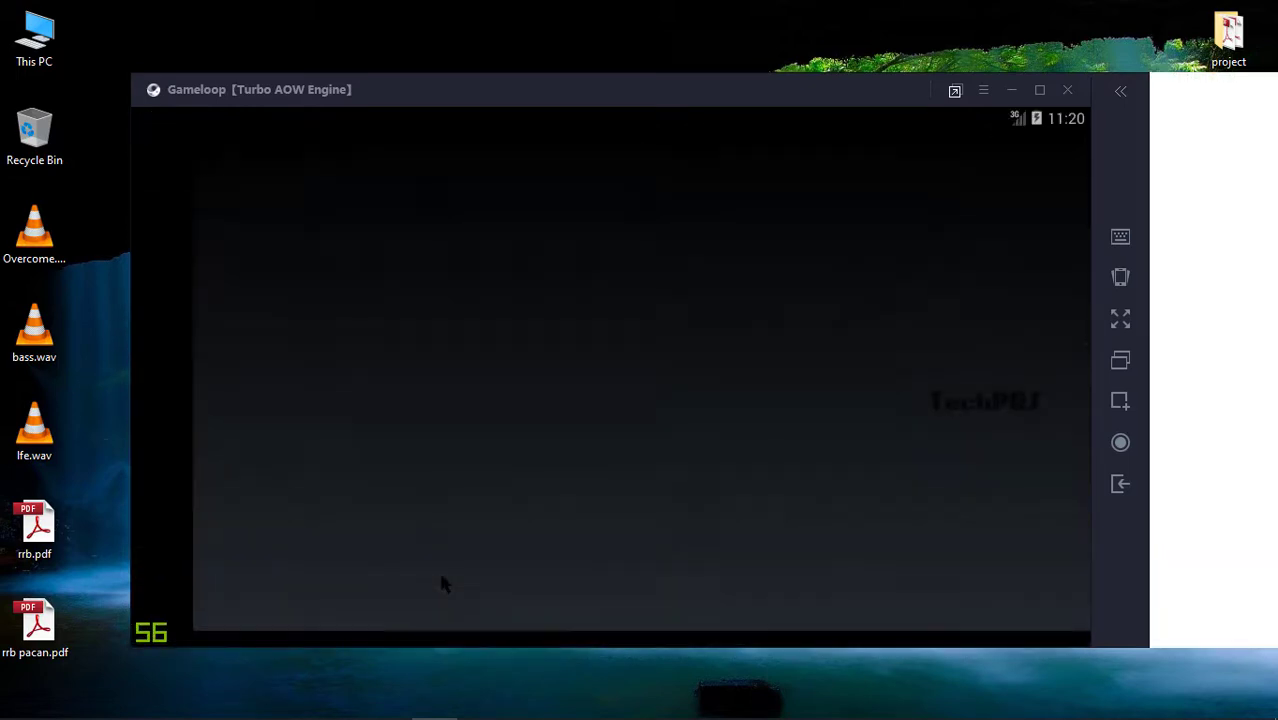
pyautogui.scroll(-10, 444, 584)
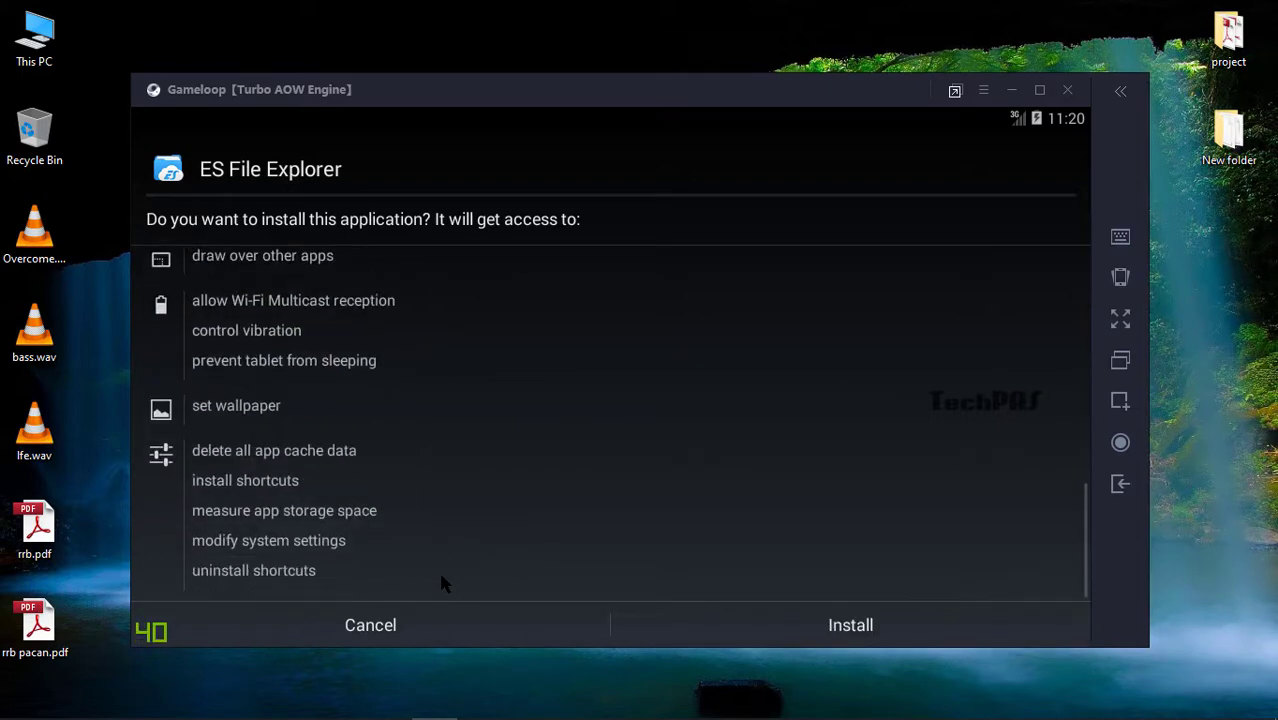
pyautogui.press('Return')
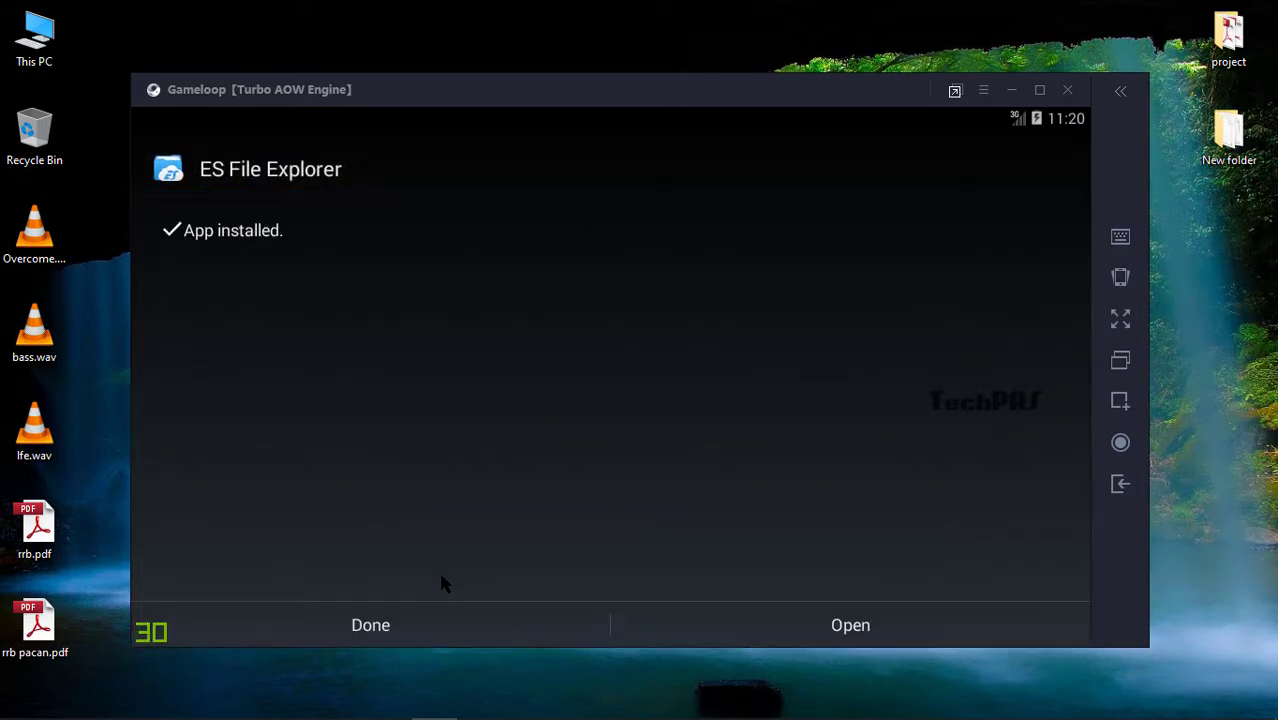
pyautogui.click(444, 584)
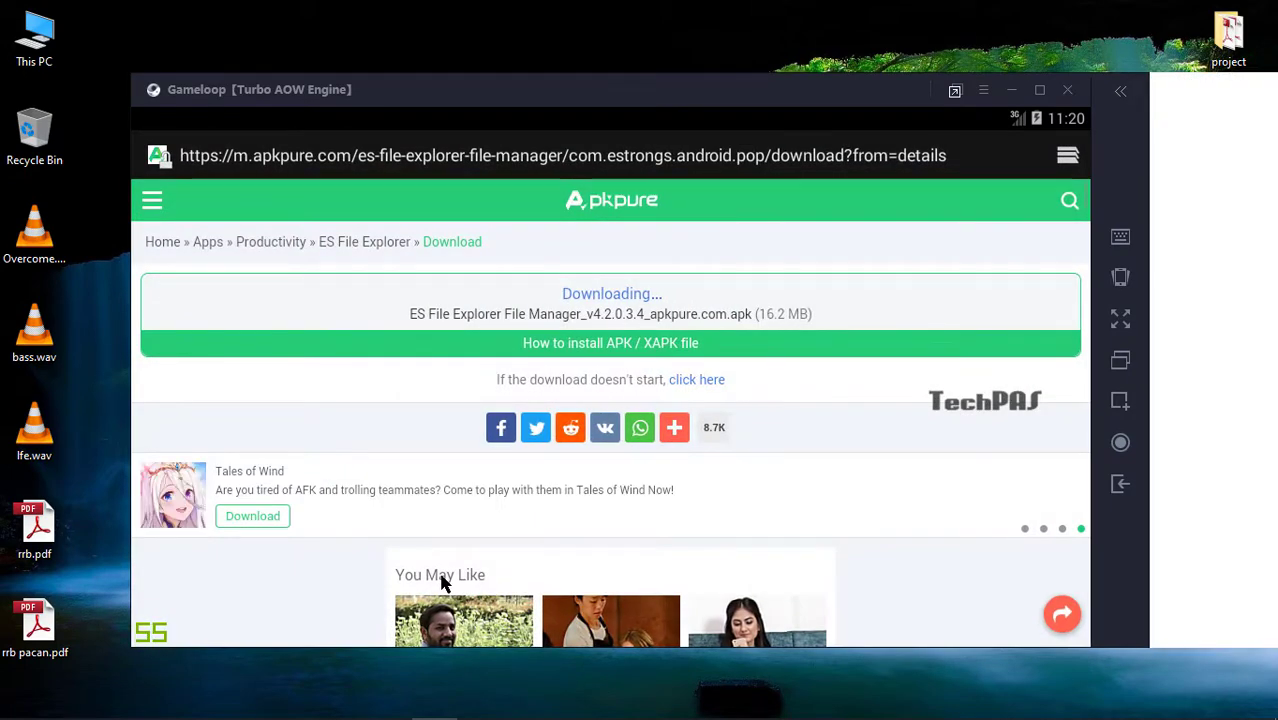
pyautogui.press('Escape')
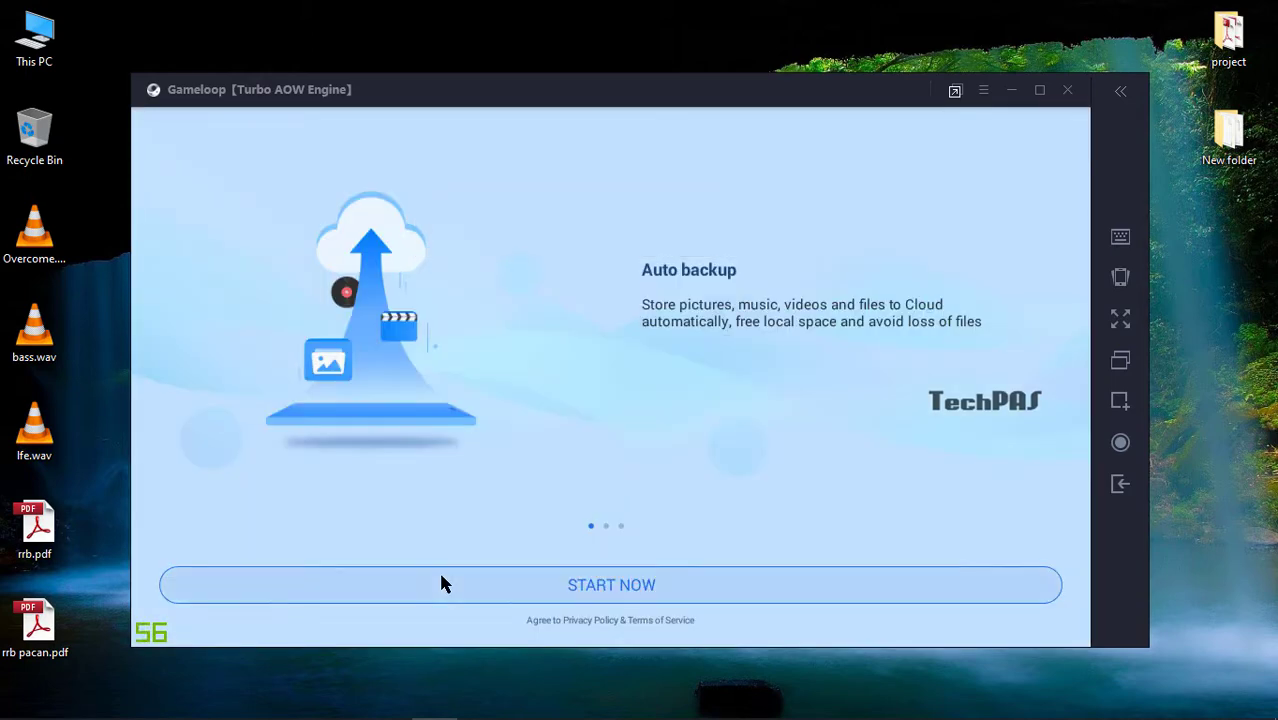
# Start ES File Explorer, turn on Root Explorer, and open the share1 folder inside the root data folder
pyautogui.click(442, 579)
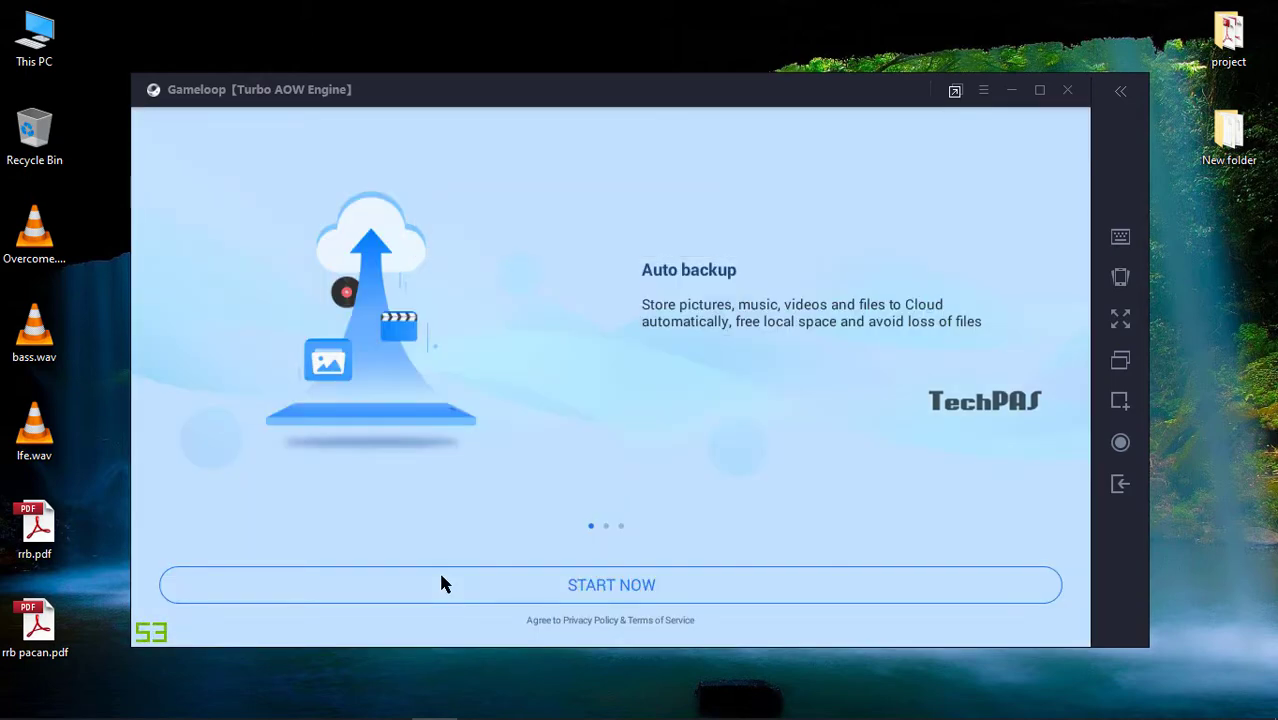
pyautogui.scroll(-4, 441, 577)
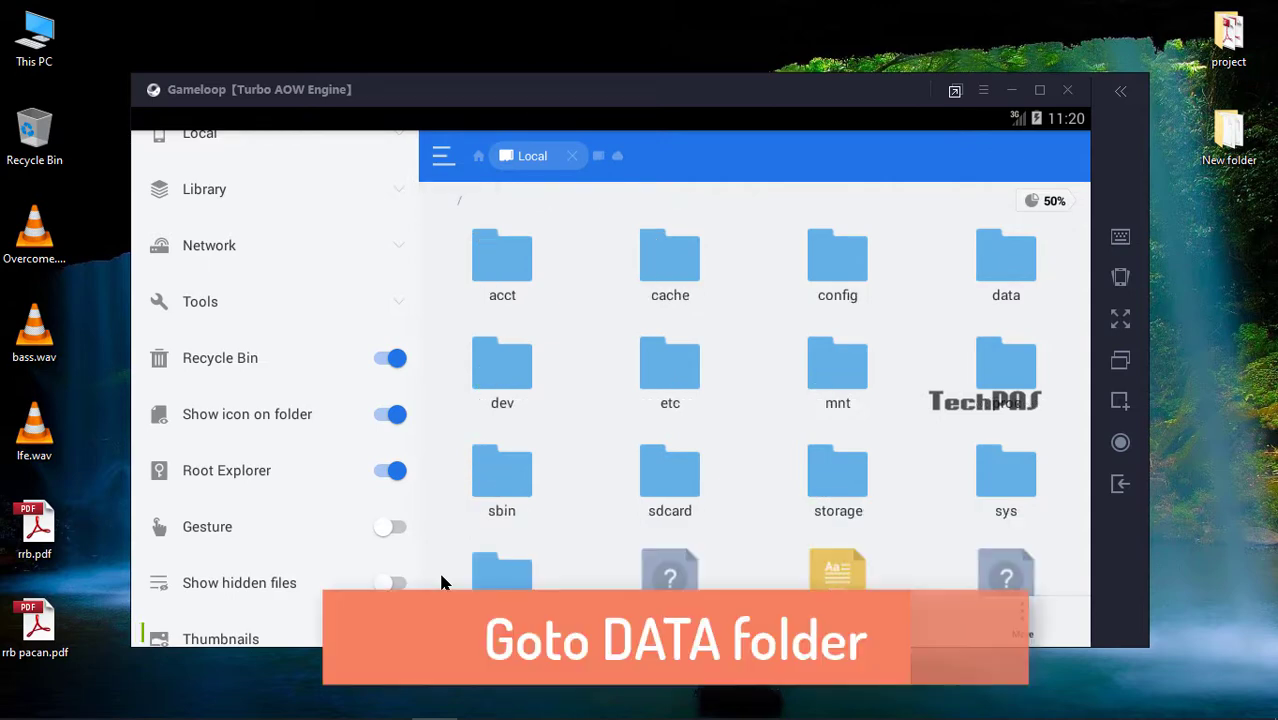
pyautogui.scroll(-2, 440, 582)
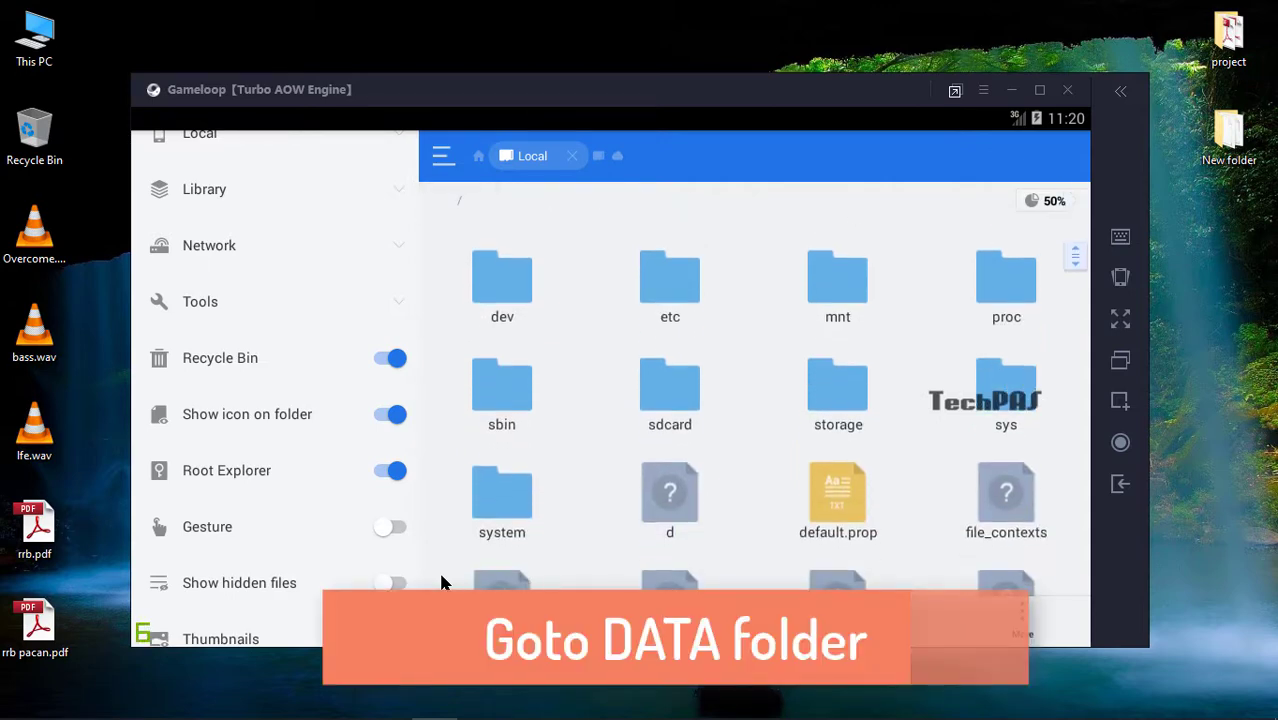
pyautogui.scroll(2, 440, 582)
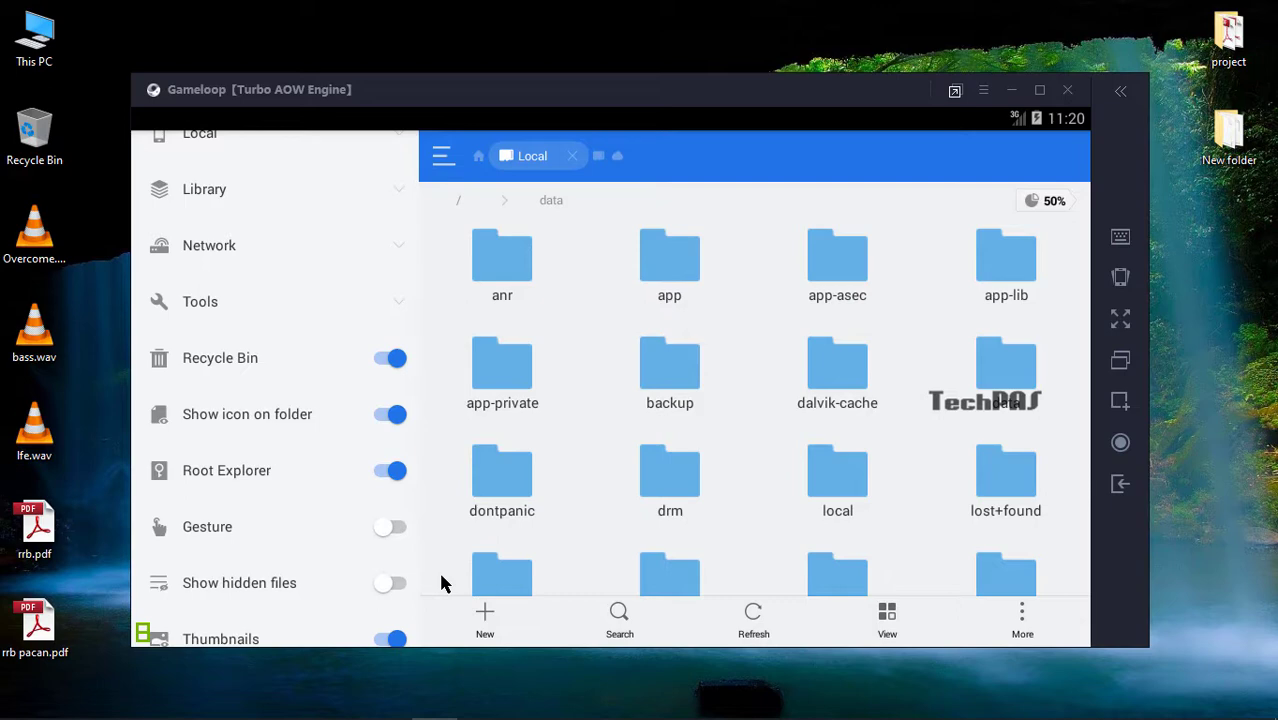
pyautogui.scroll(-5, 440, 582)
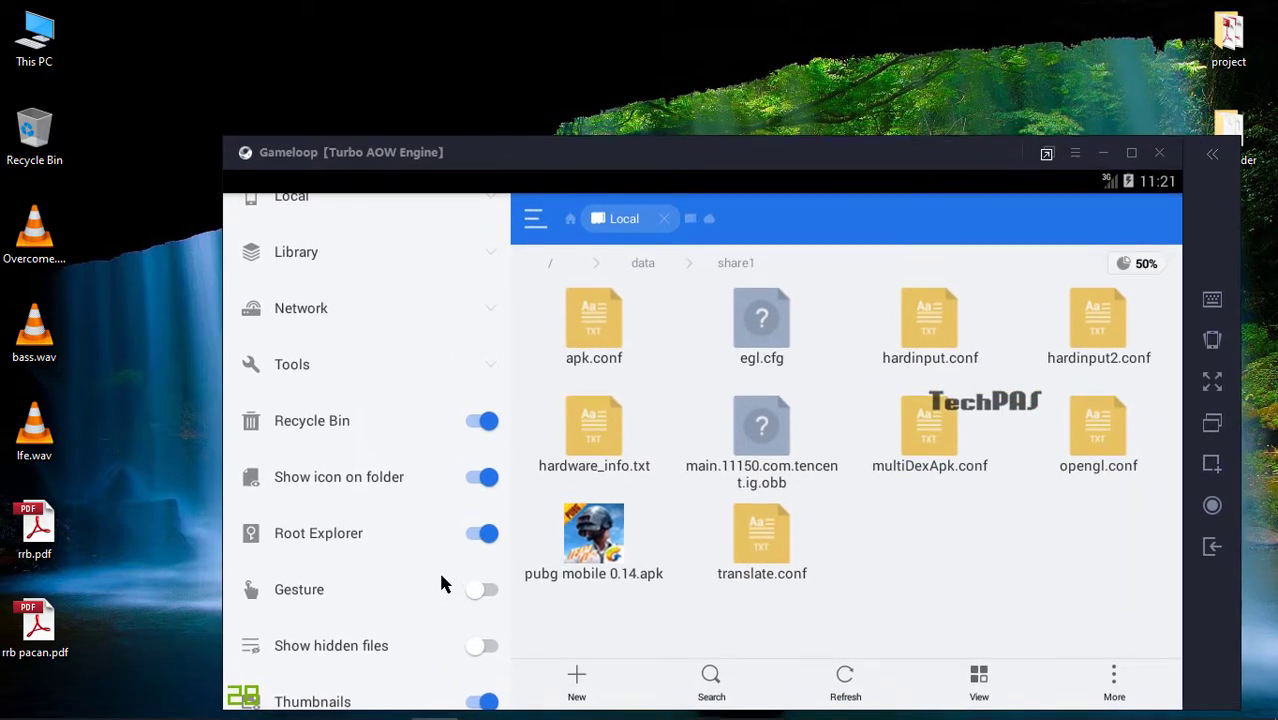
# Open D:\Temp\TxGameDownload\MobileGamePCShared in Windows File Explorer to compare its files with the emulator's share1 folder
pyautogui.doubleClick(34, 38)
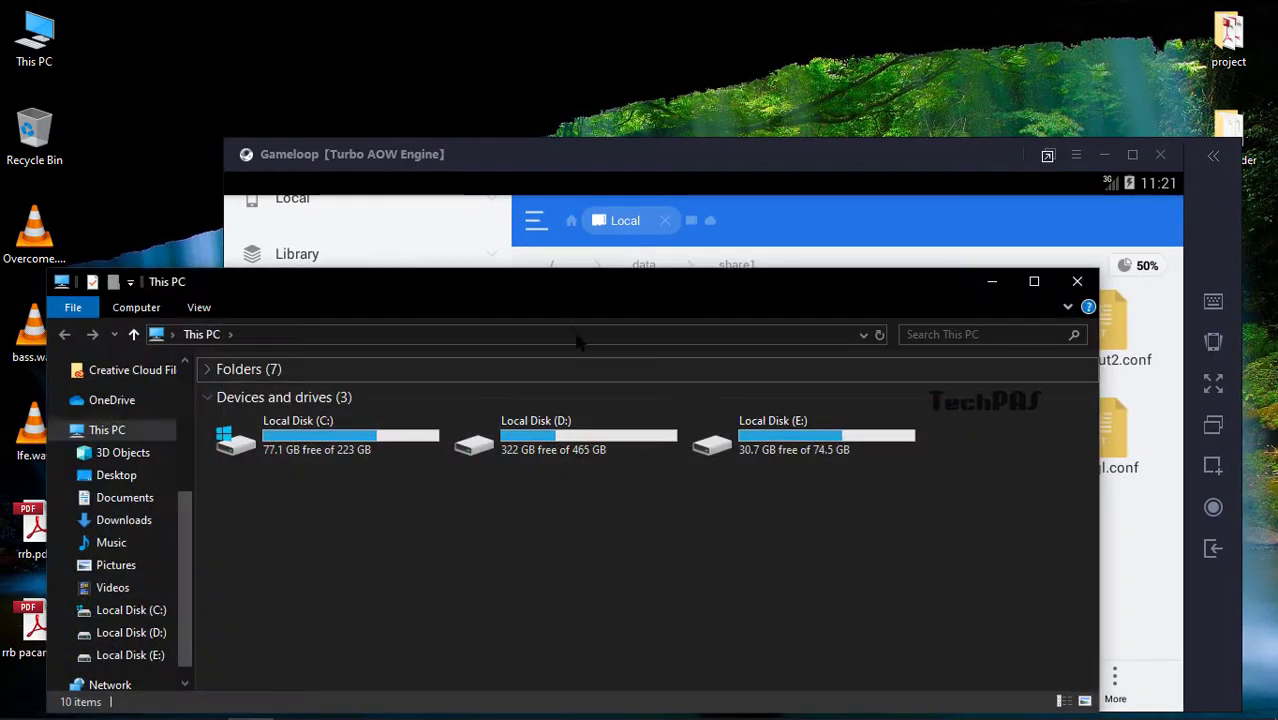
pyautogui.click(594, 440)
pyautogui.doubleClick(595, 440)
pyautogui.doubleClick(1016, 398)
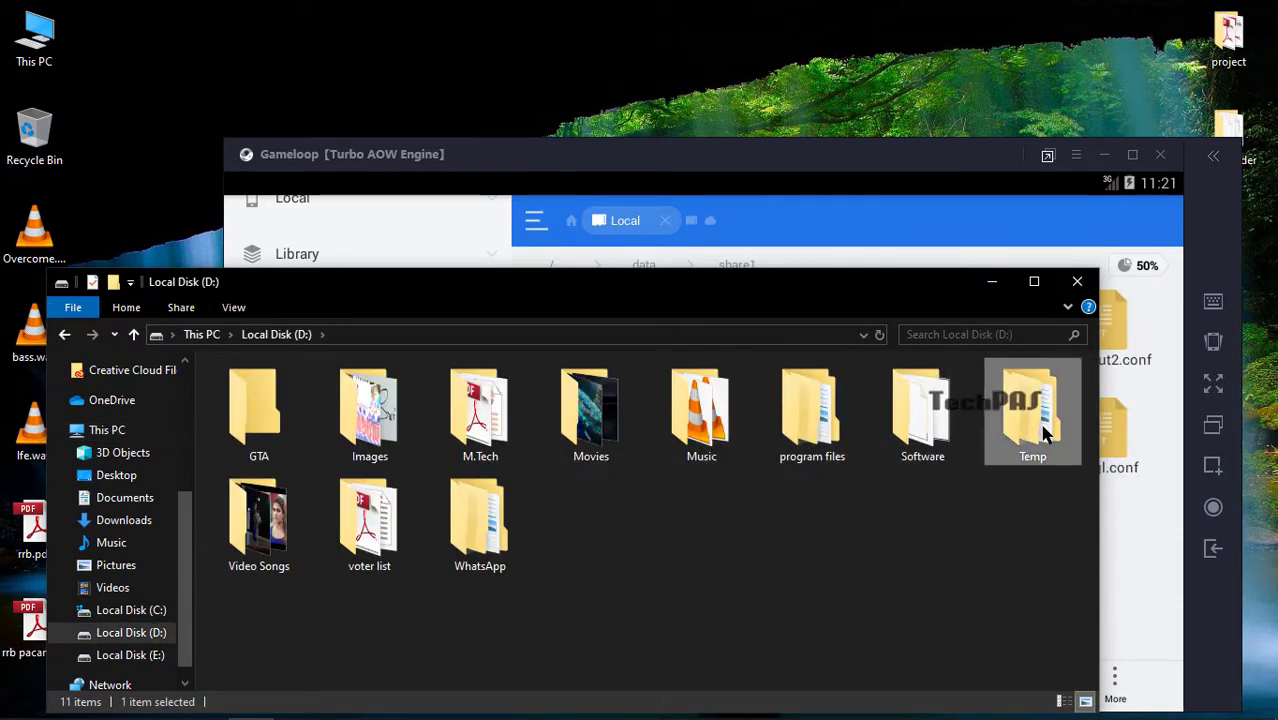
pyautogui.doubleClick(287, 392)
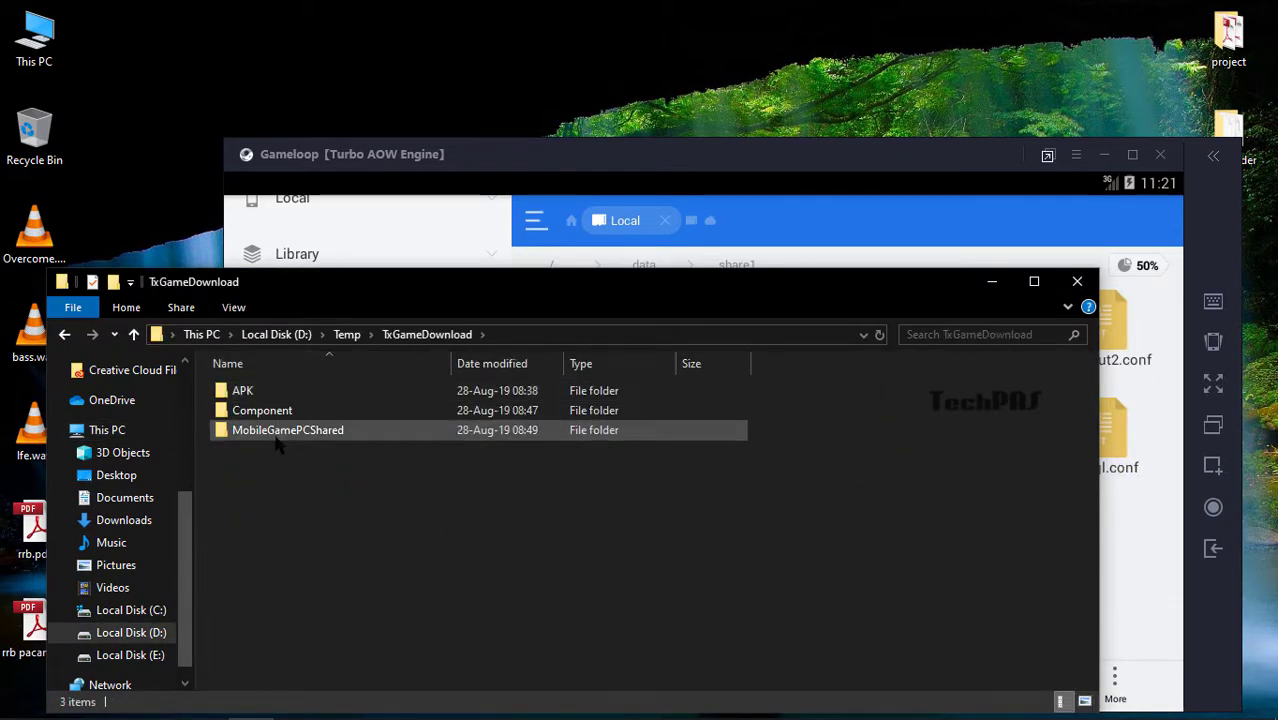
pyautogui.doubleClick(285, 440)
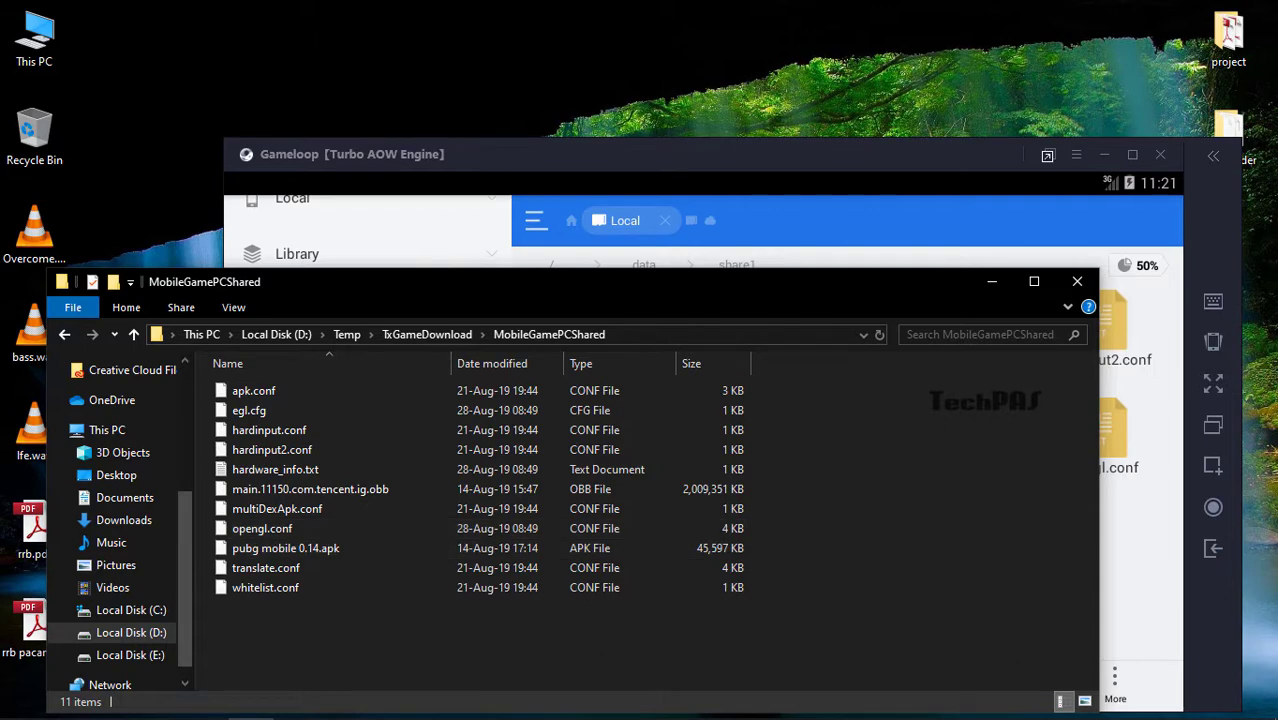
pyautogui.moveTo(360, 281); pyautogui.dragTo(241, 53)
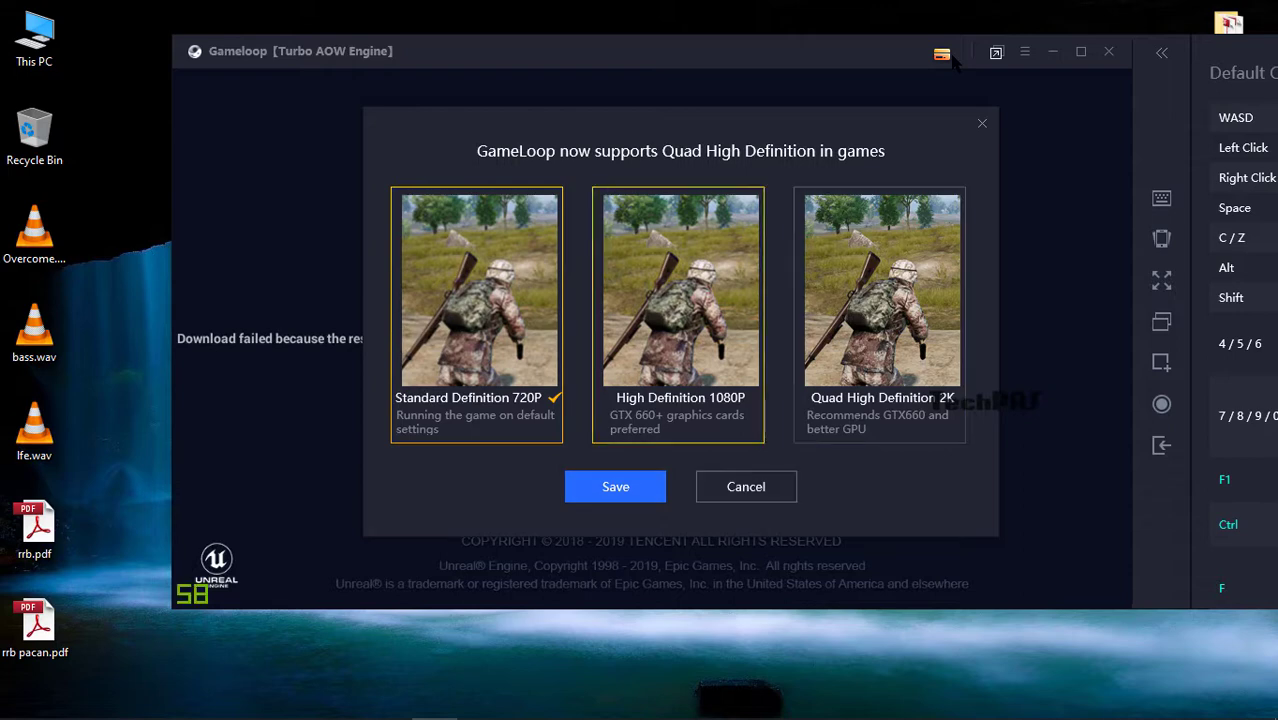
# Choose High Definition 1080P as the game resolution for PUBG Mobile and save it
pyautogui.click(679, 350)
pyautogui.click(615, 486)
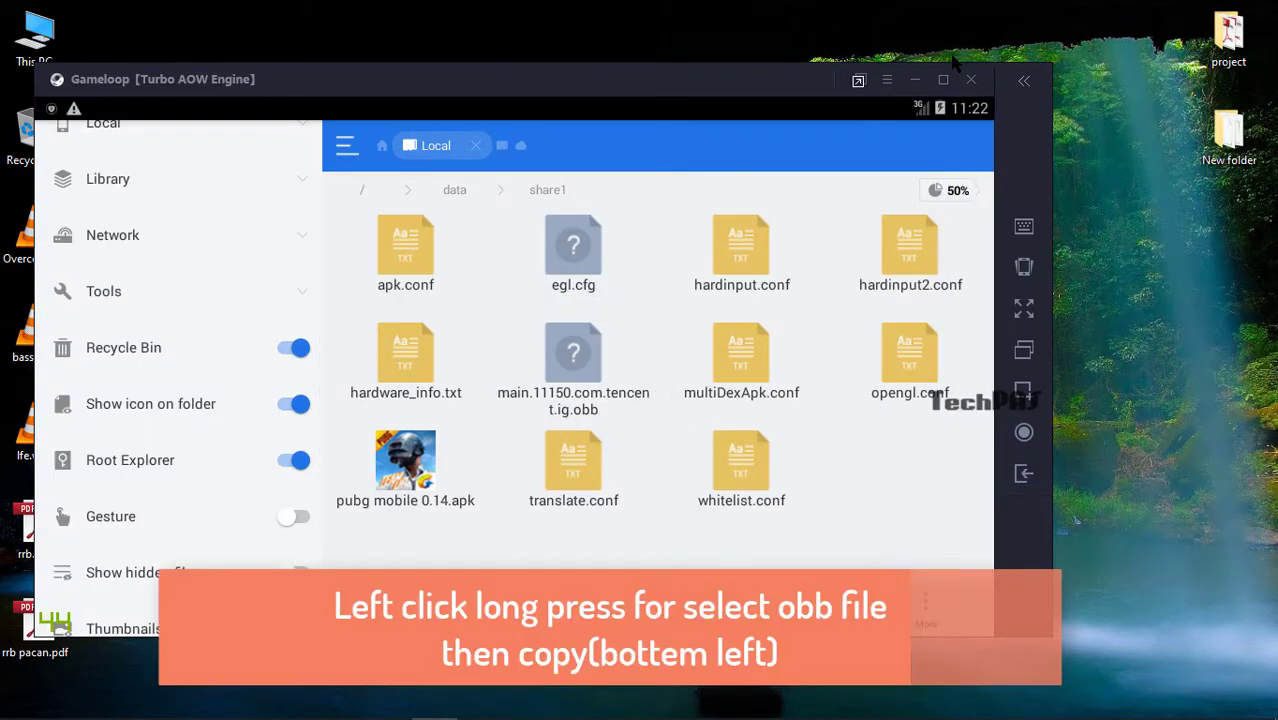
# Copy main.11150.com.tencent.ig.obb from data/share1 into sdcard/Android/obb/com.tencent.ig in ES File Explorer
pyautogui.click(573, 370)
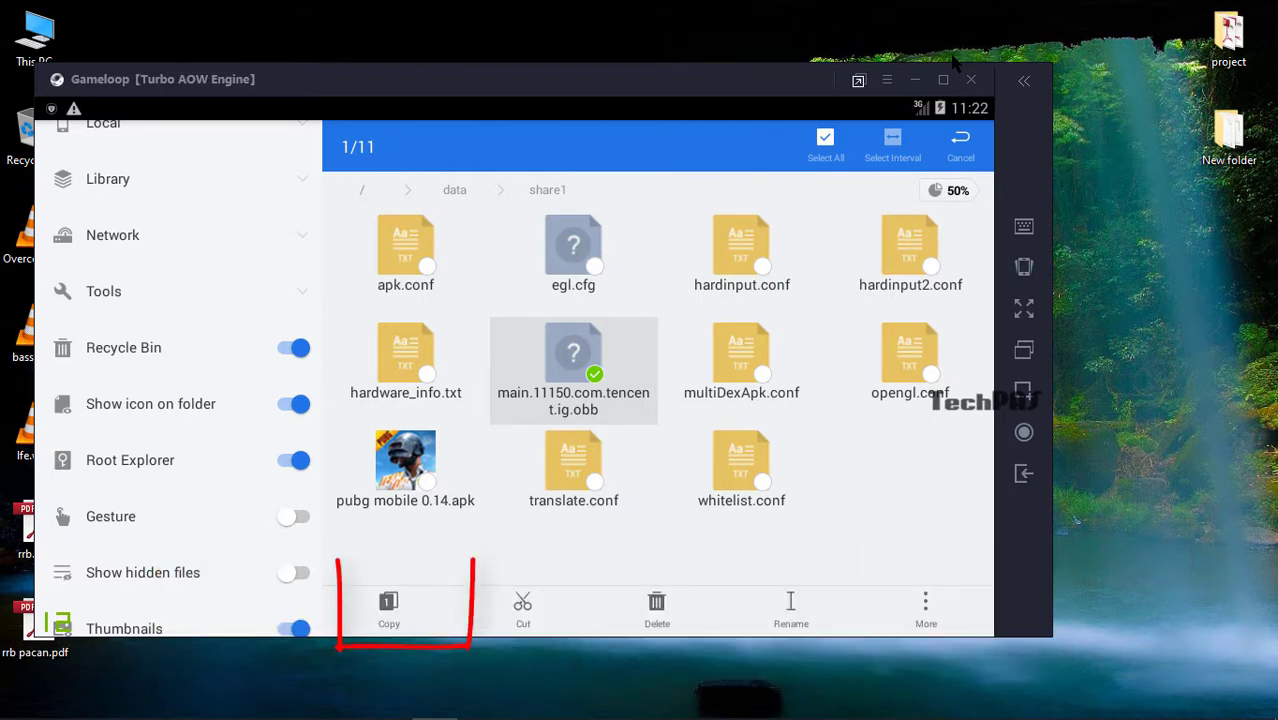
pyautogui.click(389, 608)
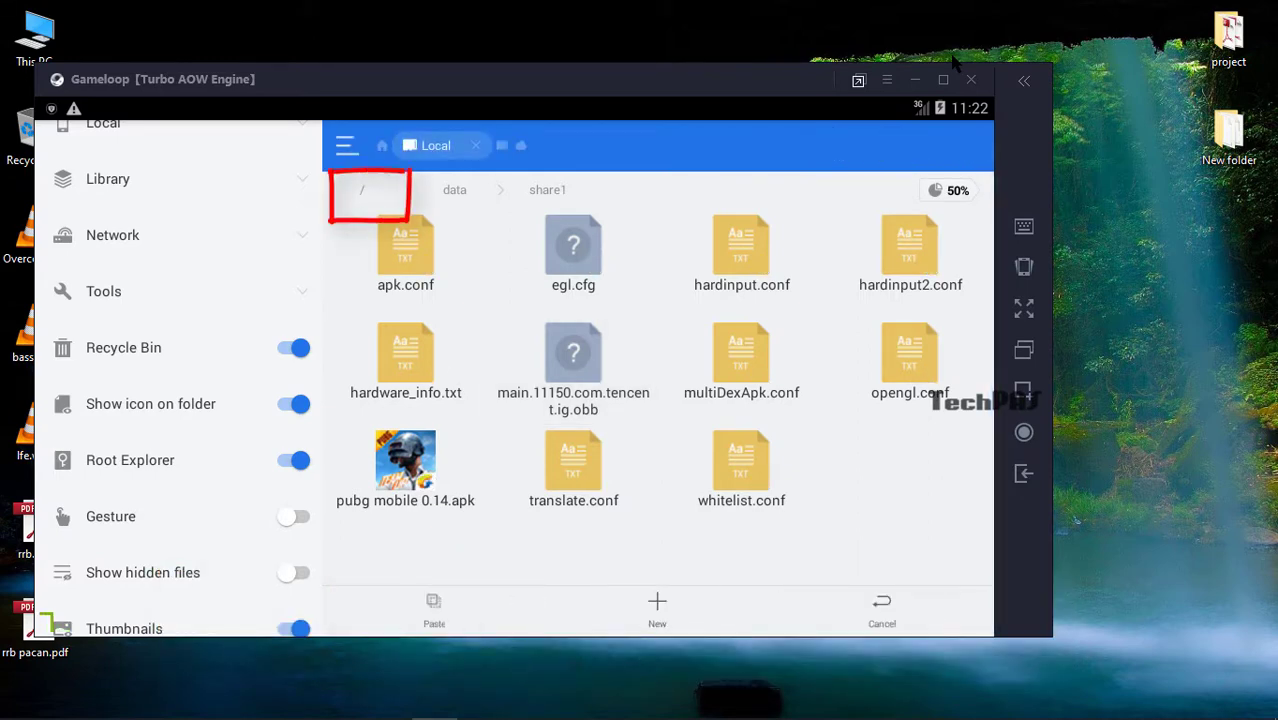
pyautogui.click(362, 190)
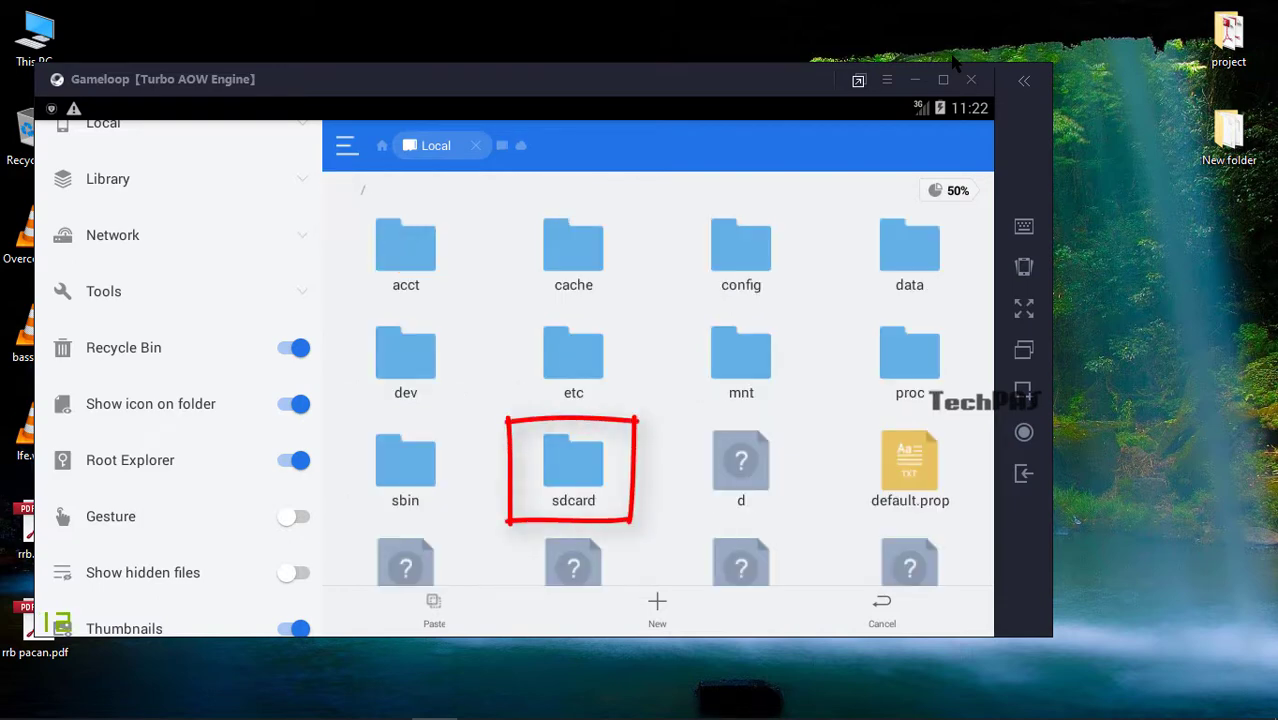
pyautogui.click(573, 470)
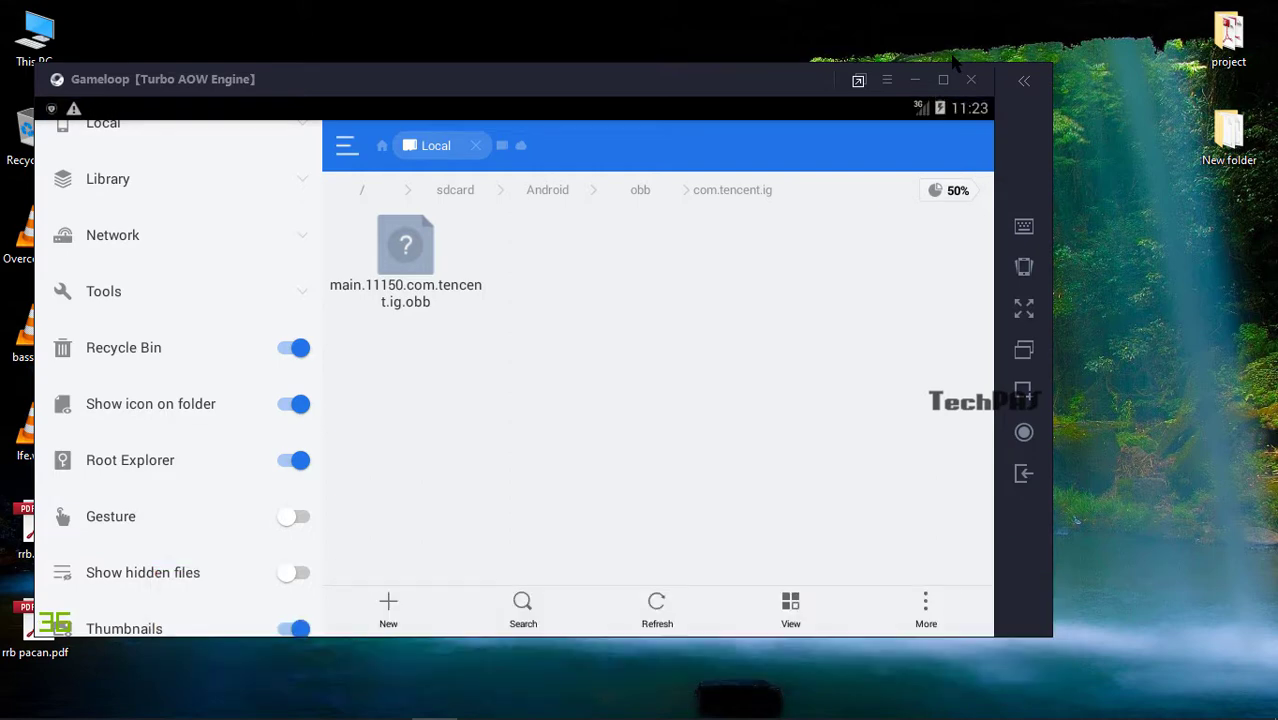
# Return to the emulator's home screen and dismiss the DirectX+ engine prompt
pyautogui.click(1023, 473)
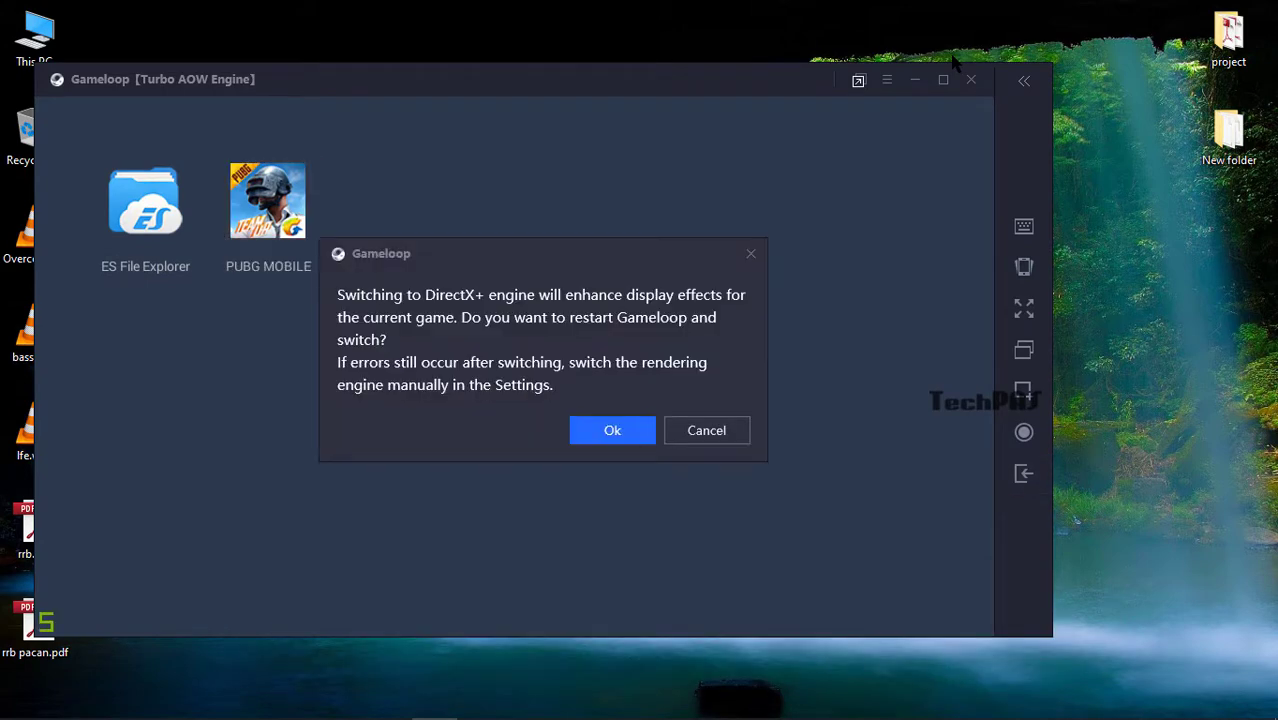
pyautogui.click(706, 430)
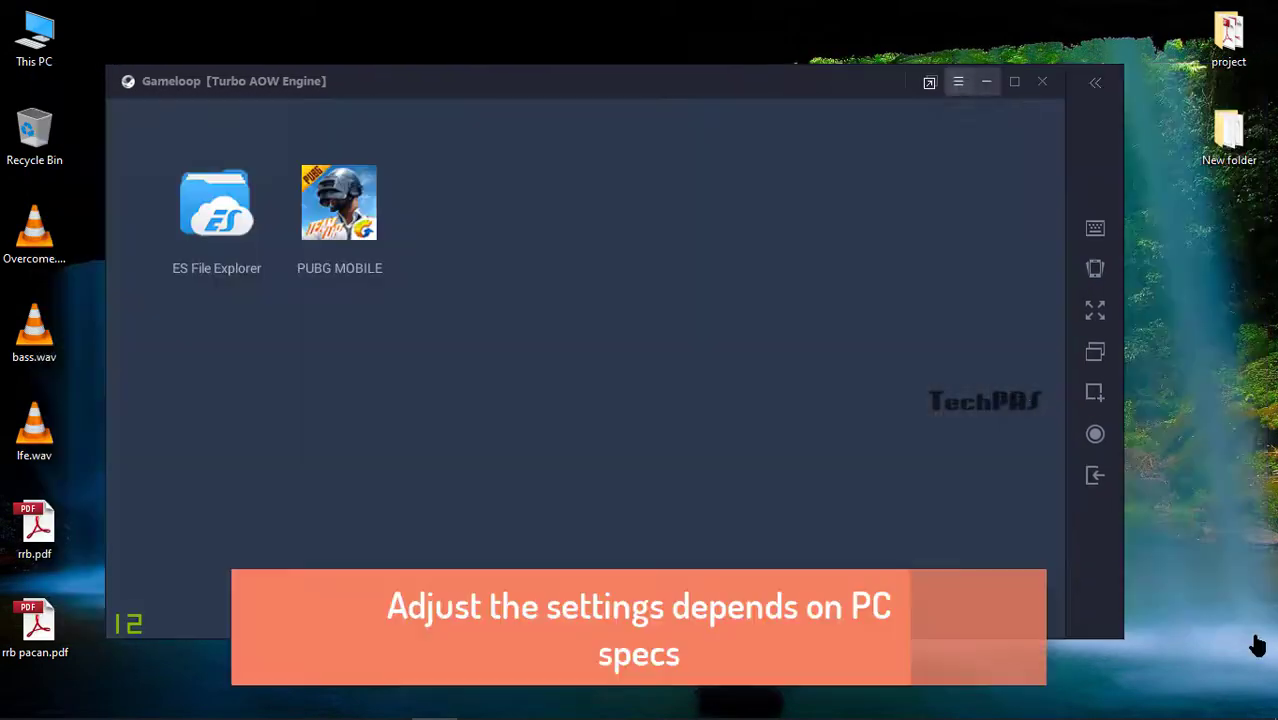
# Set the emulator's engine resolution to 1366x768 and DPI to 480, check the PUBG Mobile game settings, and save
pyautogui.click(958, 82)
pyautogui.click(950, 277)
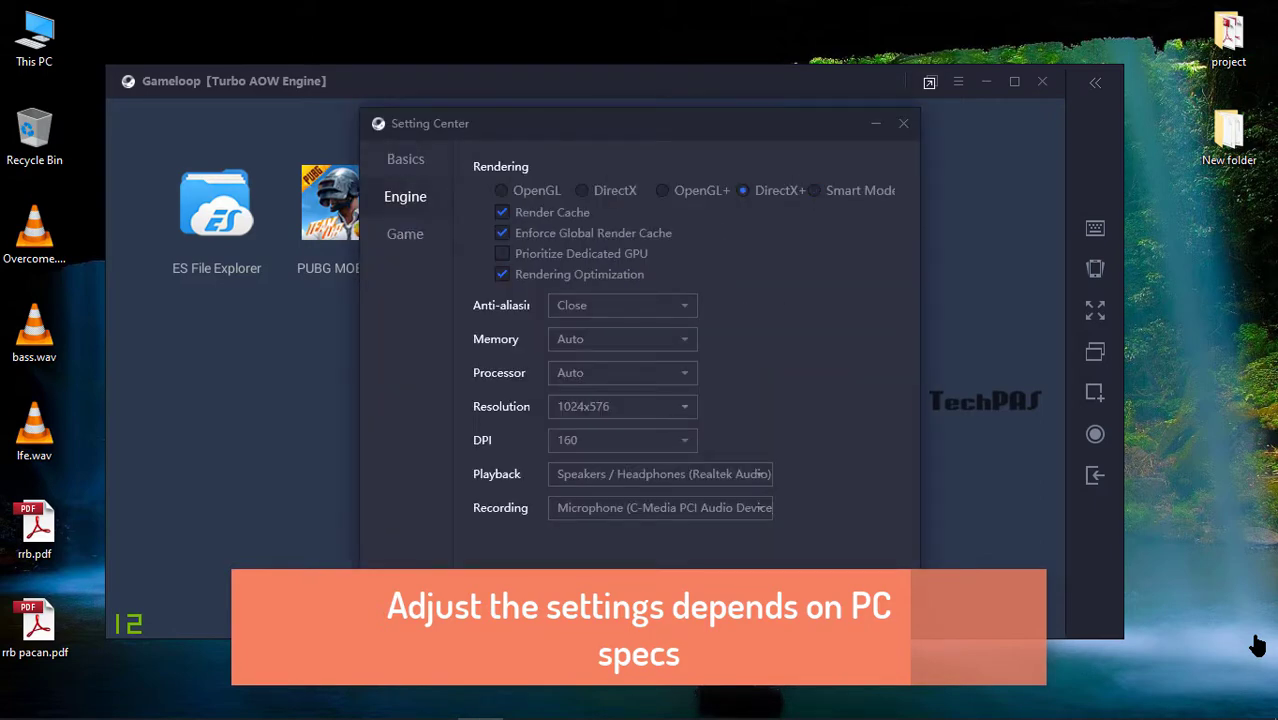
pyautogui.click(622, 406)
pyautogui.click(622, 485)
pyautogui.click(622, 440)
pyautogui.click(622, 552)
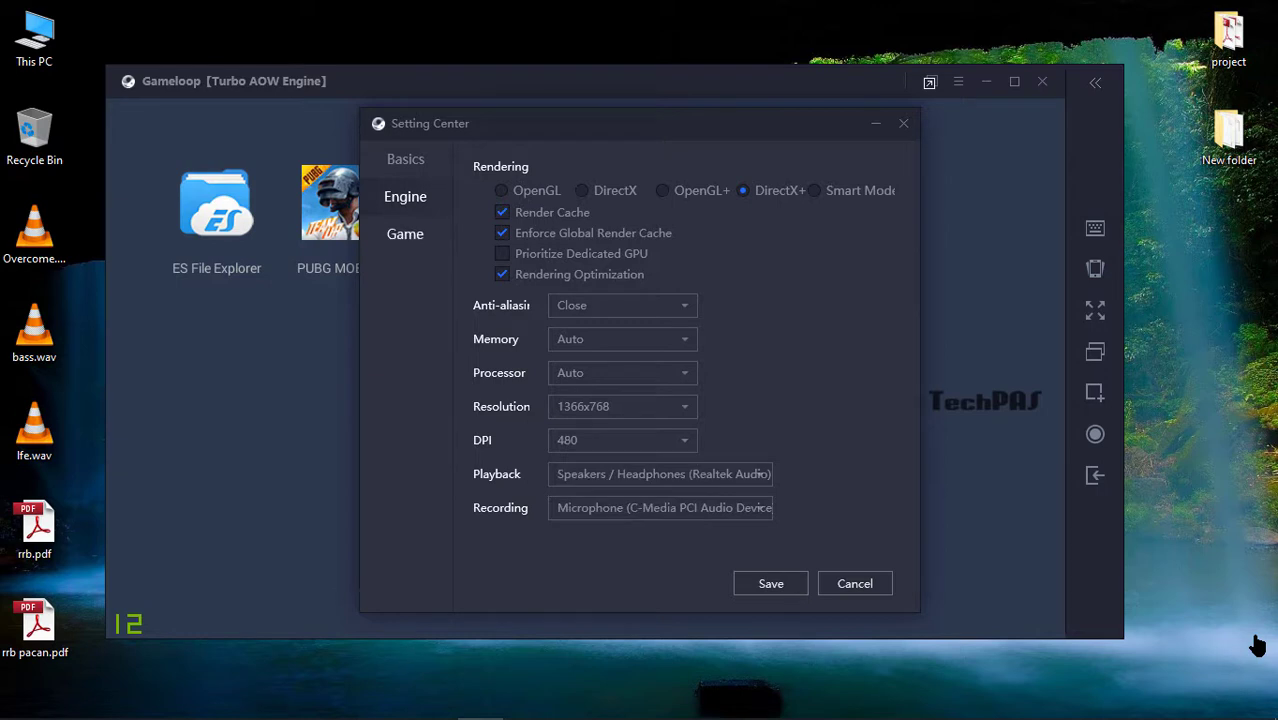
pyautogui.click(405, 234)
pyautogui.click(770, 583)
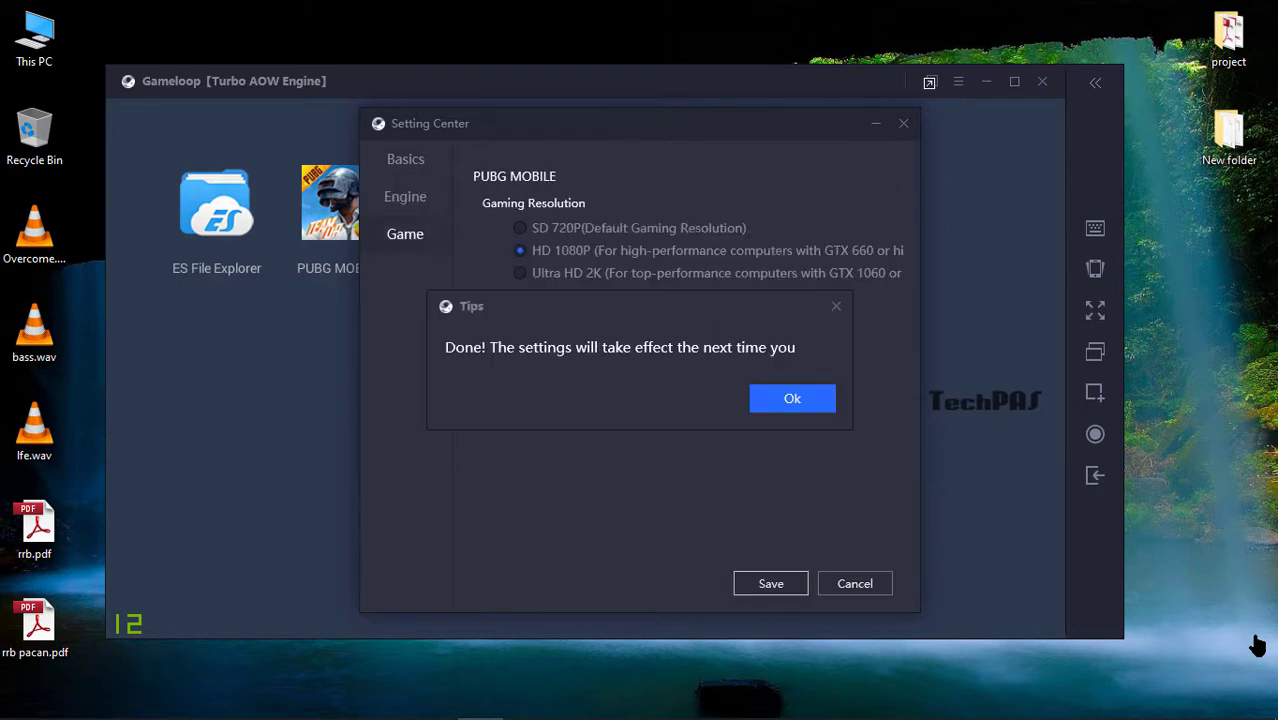
pyautogui.click(793, 398)
# Exit the emulator and quit the Gameloop process still running in the background
pyautogui.click(1042, 81)
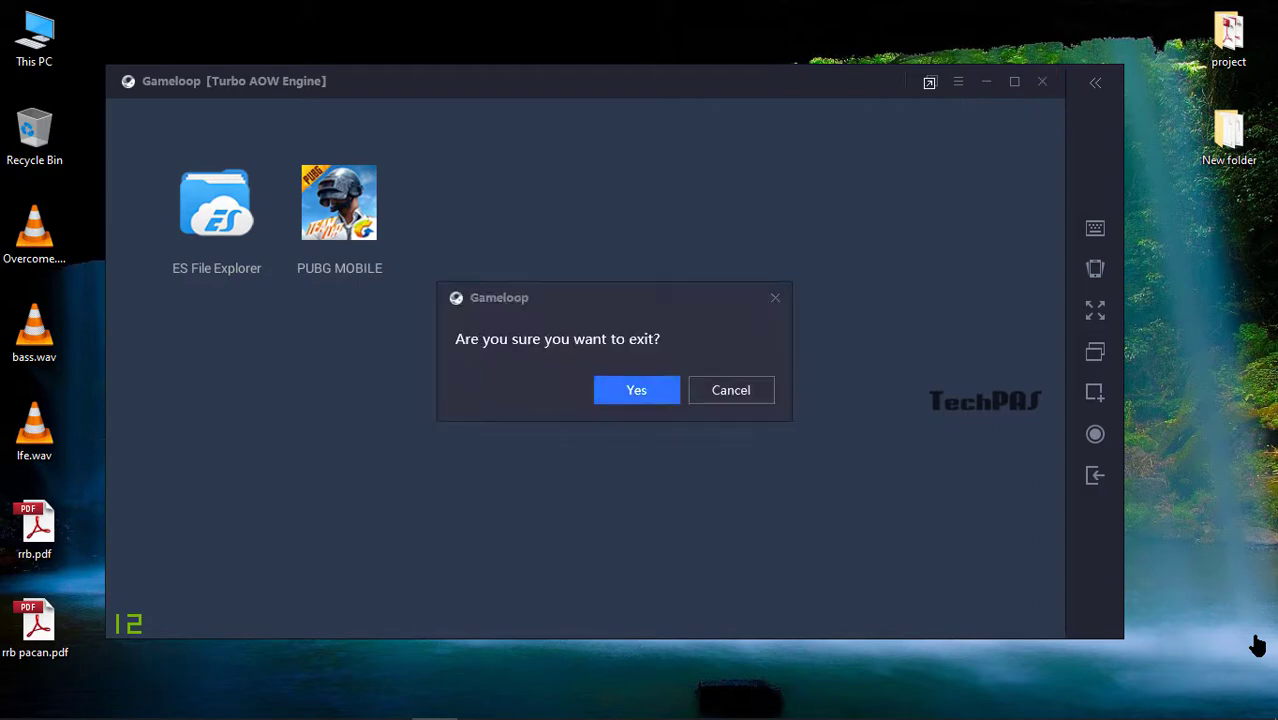
pyautogui.click(636, 389)
pyautogui.click(1004, 701)
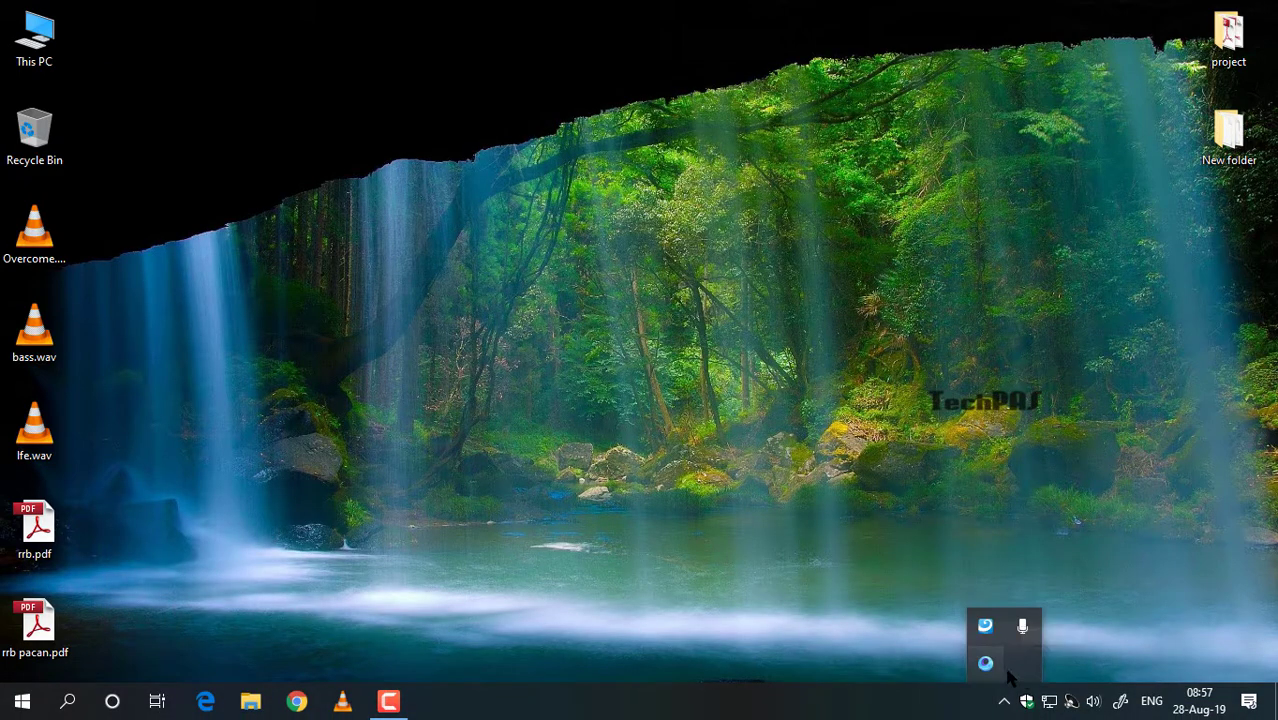
pyautogui.rightClick(985, 663)
pyautogui.click(1010, 651)
# Relaunch the emulator from Start and close PUBG Mobile's emulator notice and event promotion to reach the lobby
pyautogui.press('super')
pyautogui.click(385, 605)
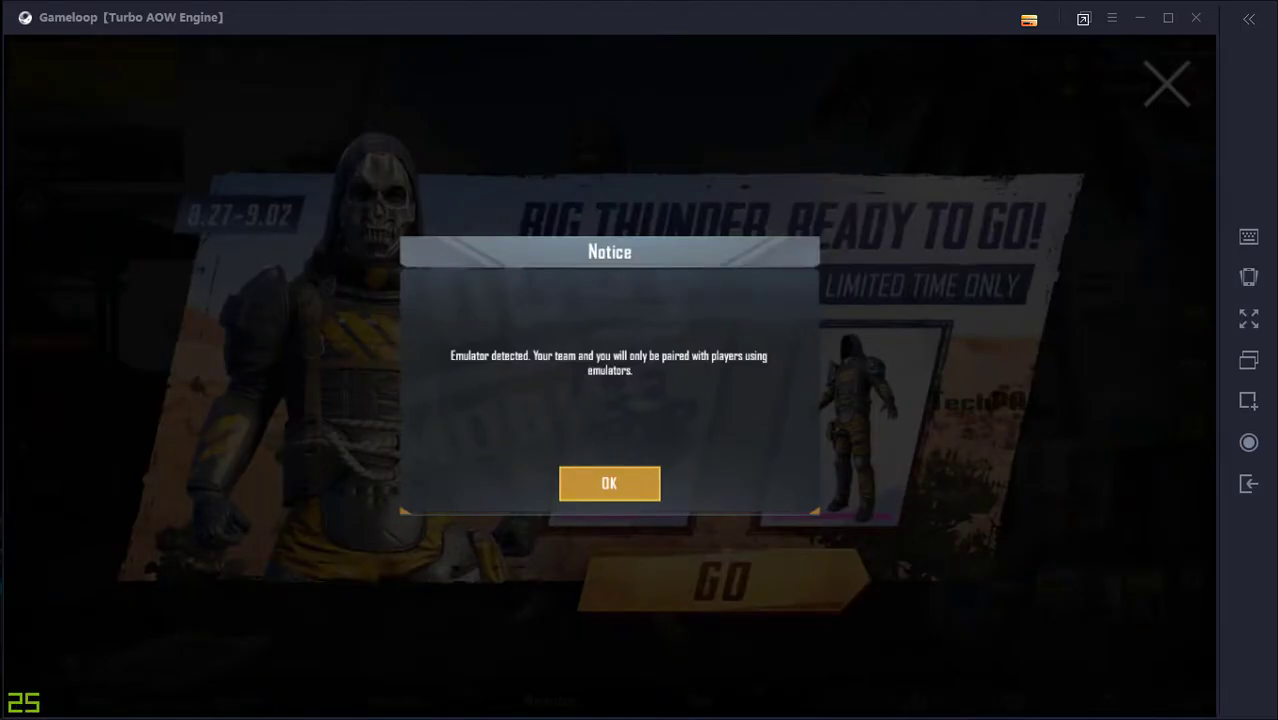
pyautogui.press('Escape')
pyautogui.press('Escape')
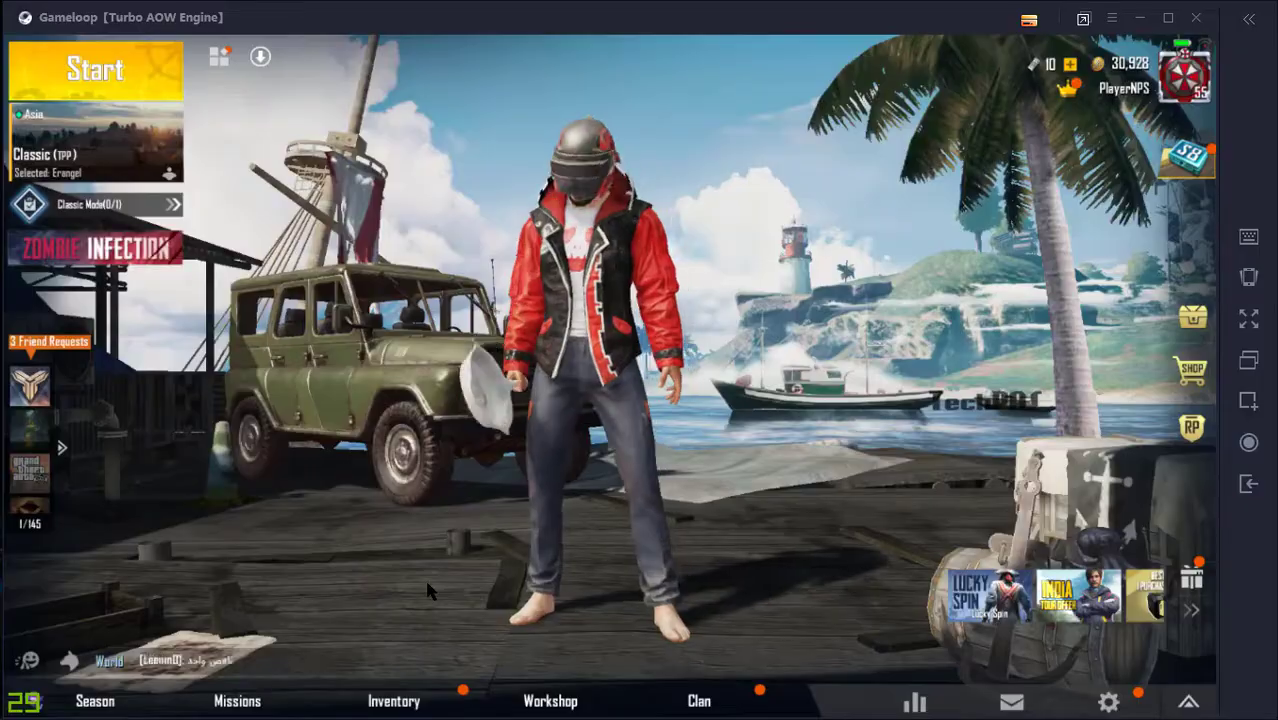
# Switch the game to full screen and leave the Royale Pass page
pyautogui.press('F11')
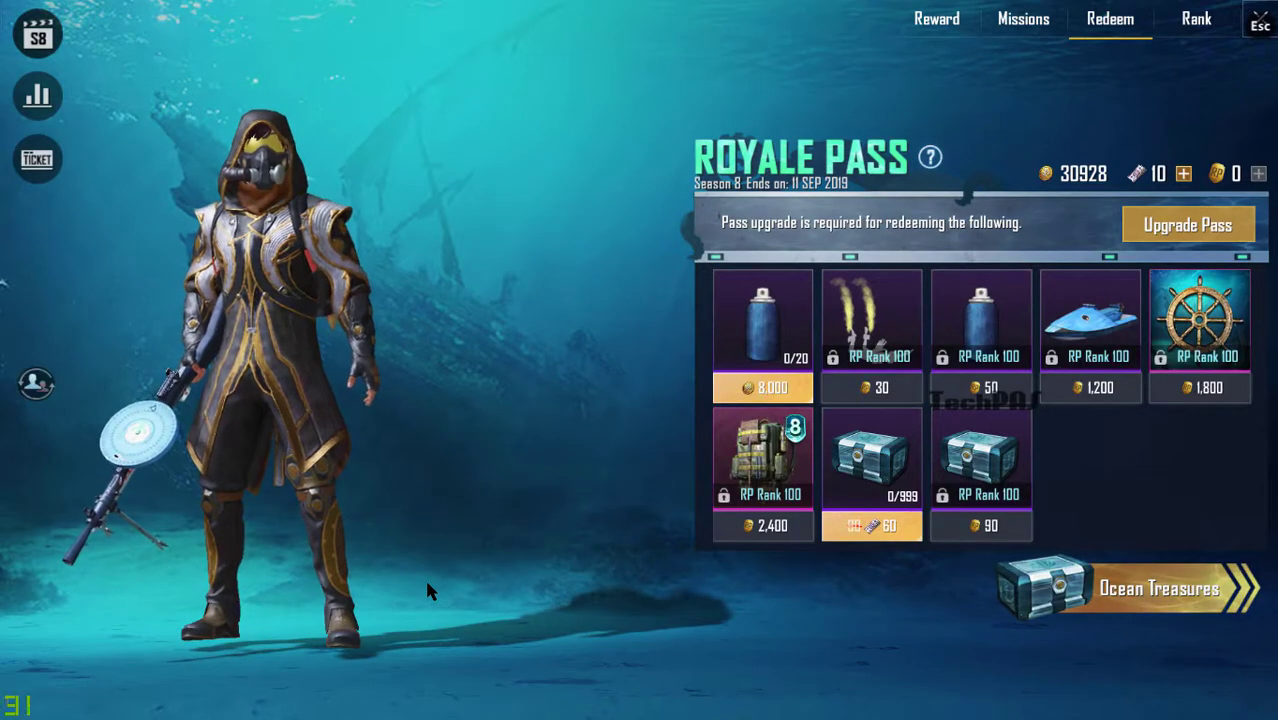
pyautogui.press('Escape')
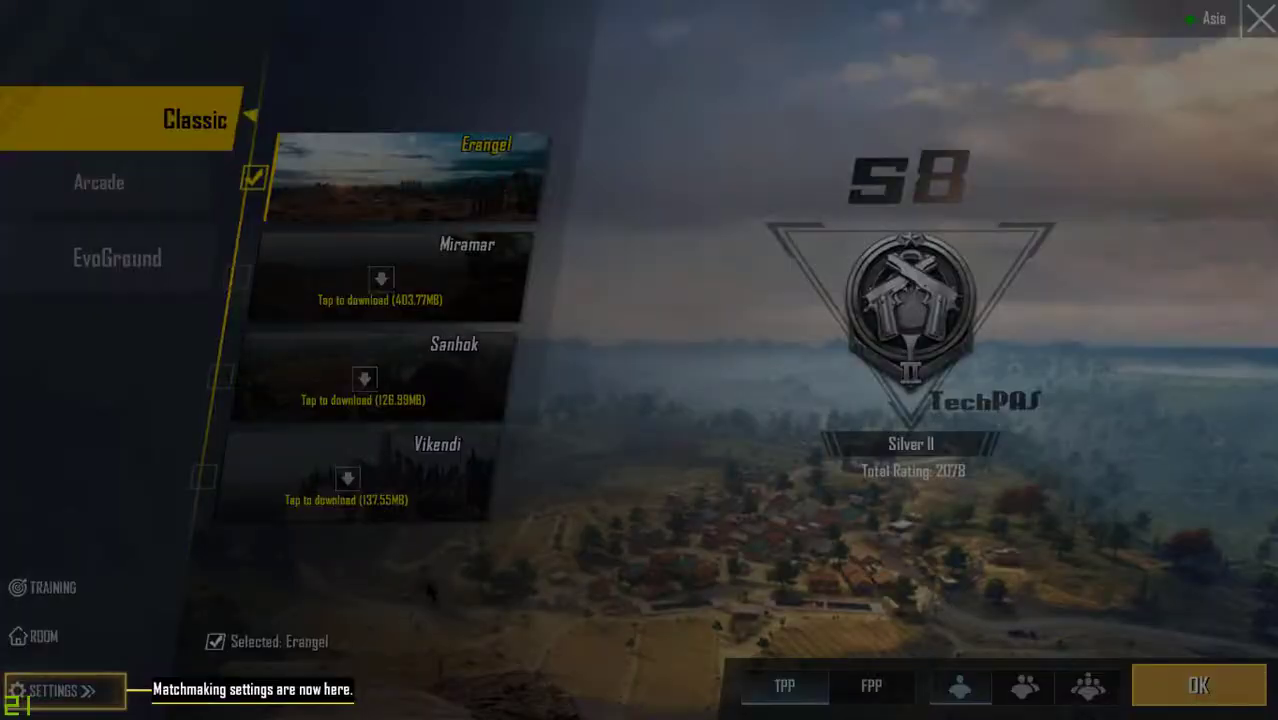